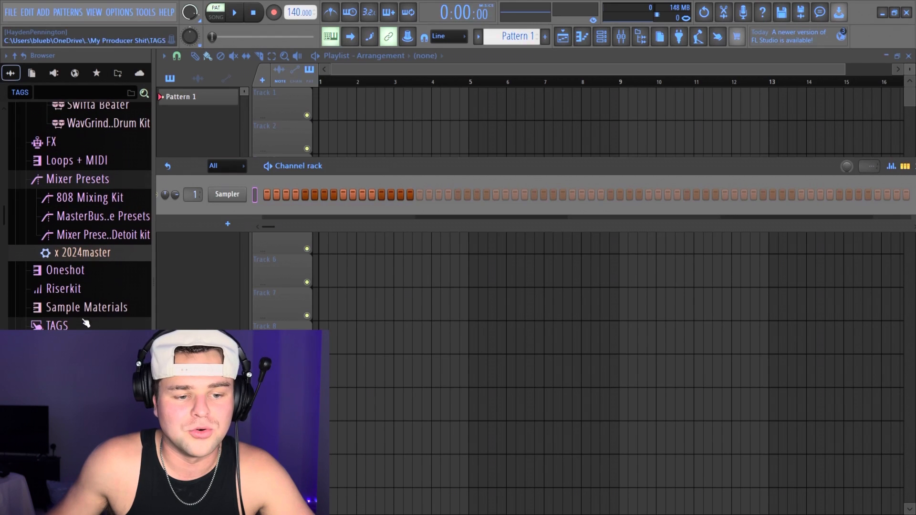
Add a FLEX instrument channel, load the Close Grand lite preset from Essential Pianos, and audition a few notes.
click(227, 226)
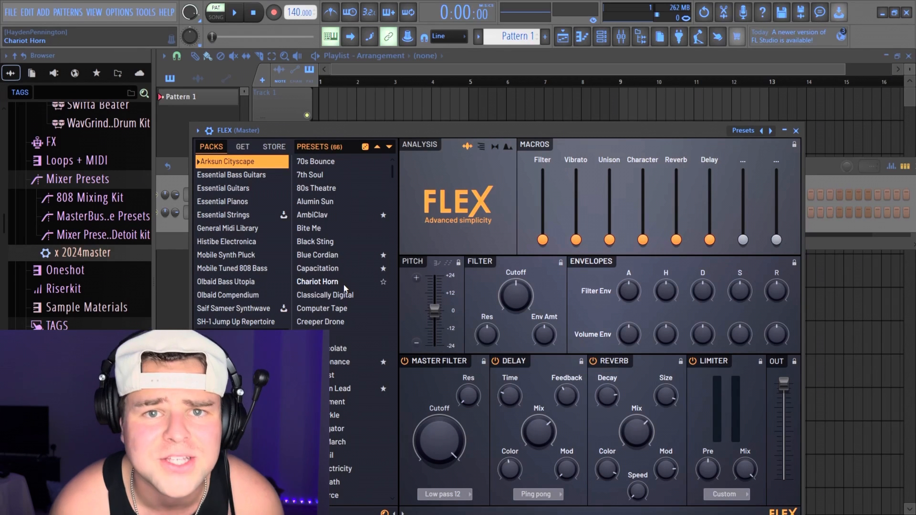
click(222, 201)
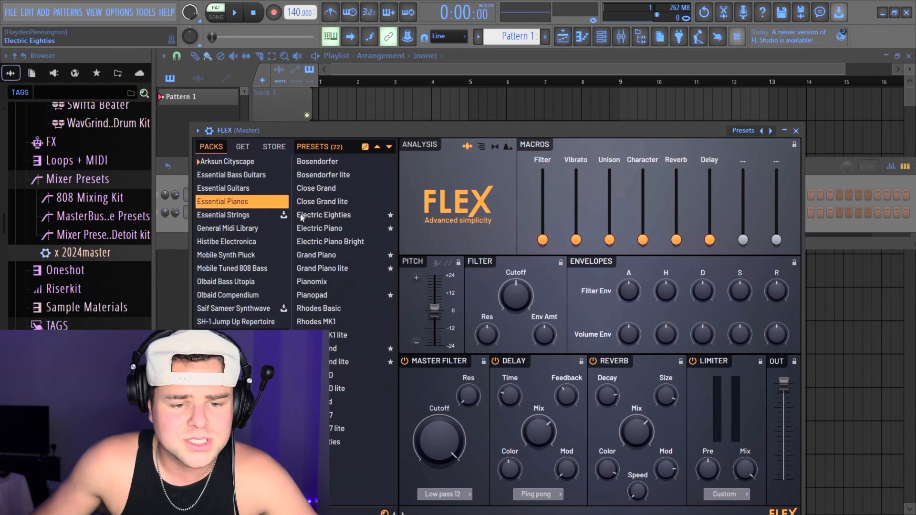
click(323, 202)
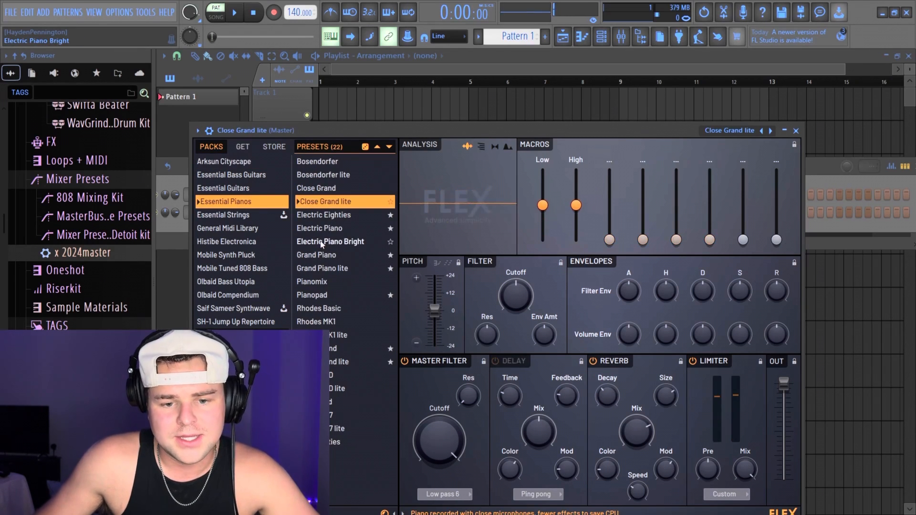
key(d)
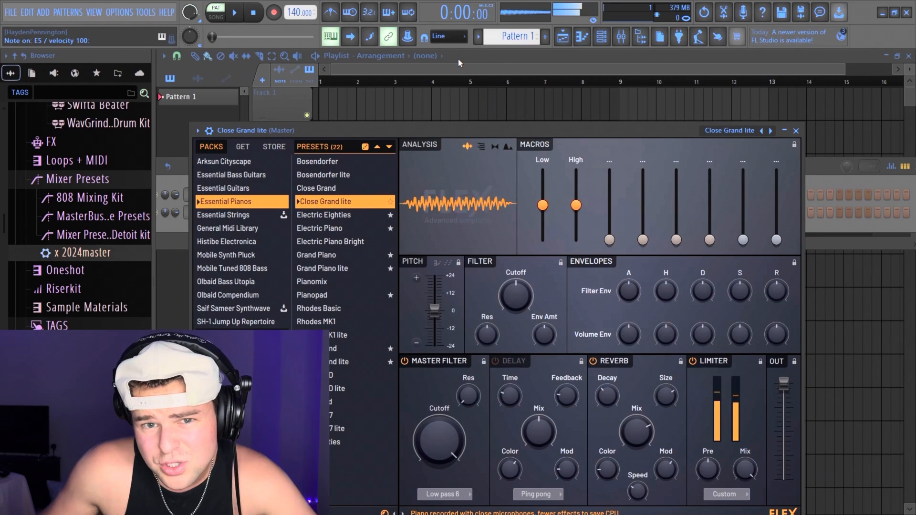
key(g)
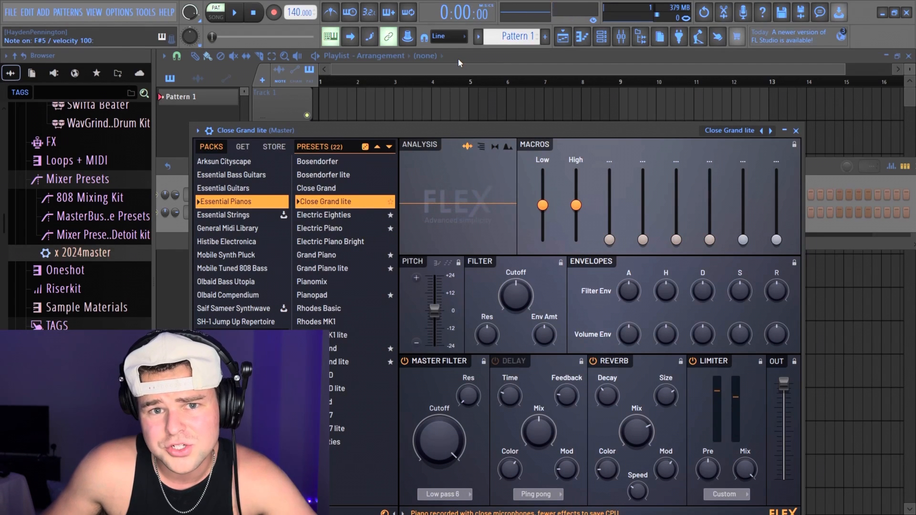
key(g)
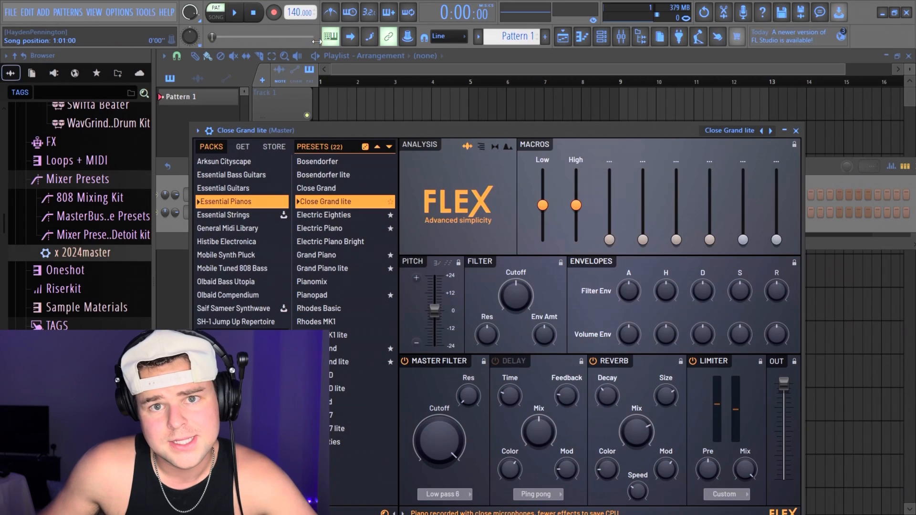
key(q)
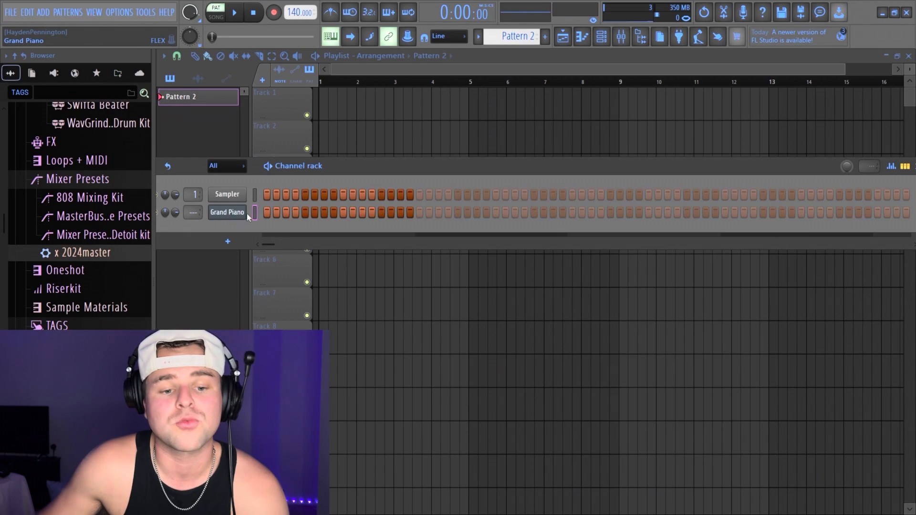
Place test notes B5, F#5, B4, D5, A#5 and C#6 in the Grand Piano's piano roll and play them back.
key(F7)
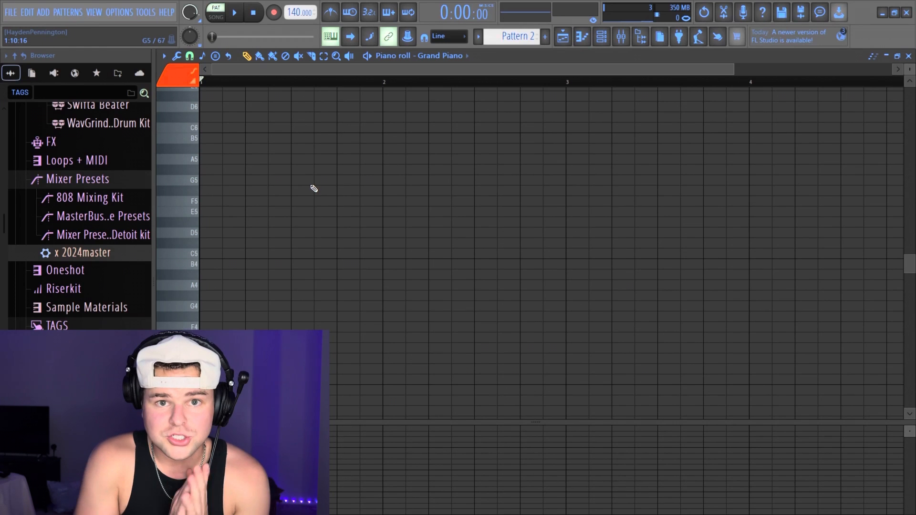
click(213, 138)
click(213, 190)
click(279, 264)
click(394, 232)
click(416, 149)
click(507, 117)
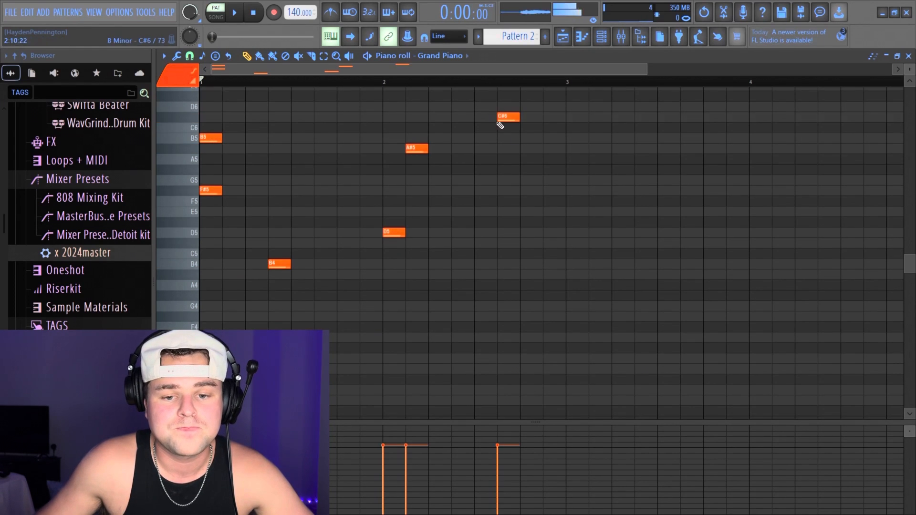
key(space)
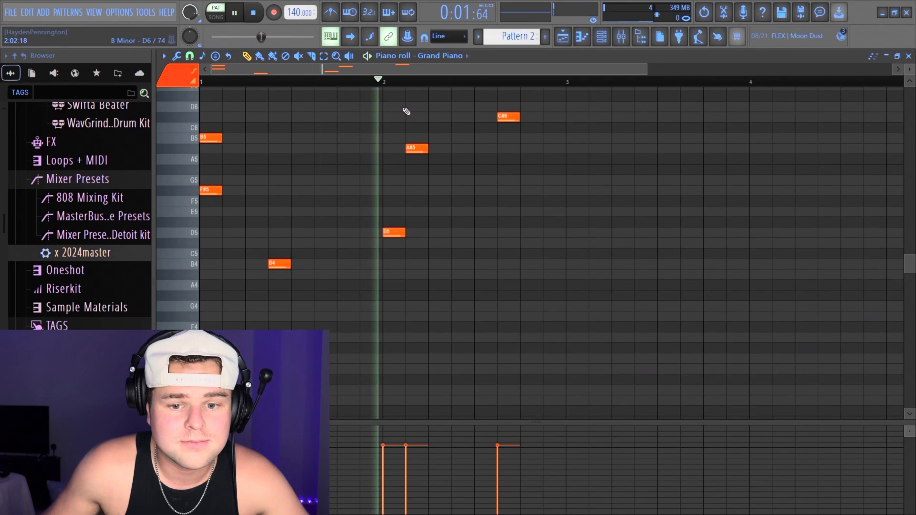
Stop playback and delete all six test notes from the Grand Piano's piano roll.
key(space)
right_click(515, 115)
right_click(417, 148)
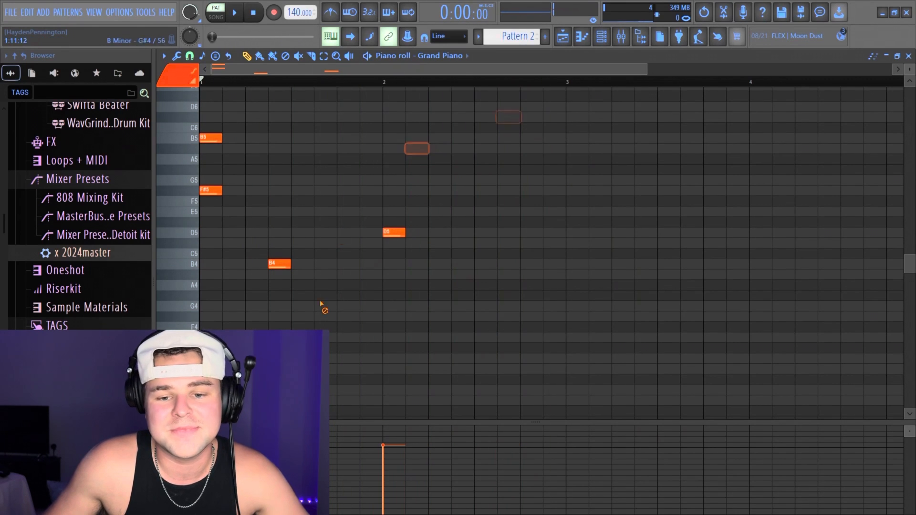
right_click(394, 232)
right_click(279, 264)
right_click(210, 138)
right_click(211, 190)
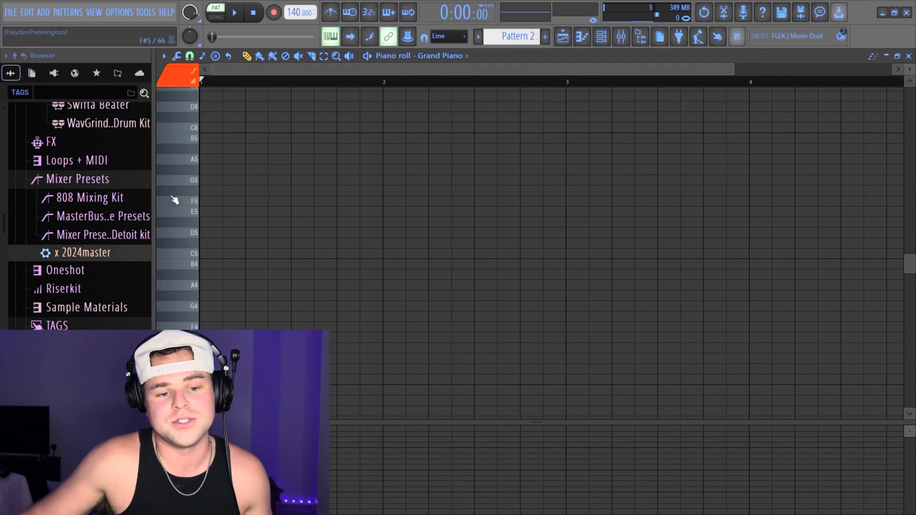
Place test notes A5, G5, C6 and C5 across the first two bars, and delete them all again.
click(230, 159)
click(345, 179)
click(436, 128)
click(527, 254)
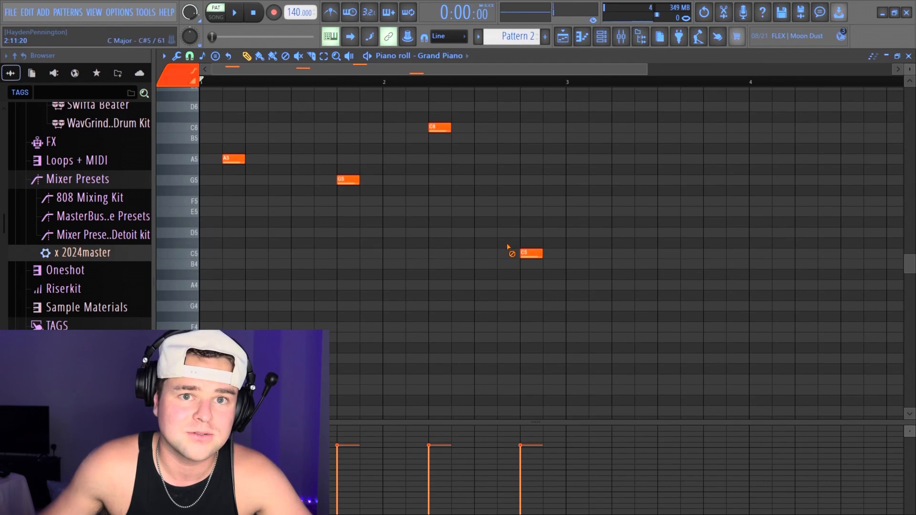
right_click(439, 127)
right_click(531, 253)
right_click(348, 180)
right_click(233, 159)
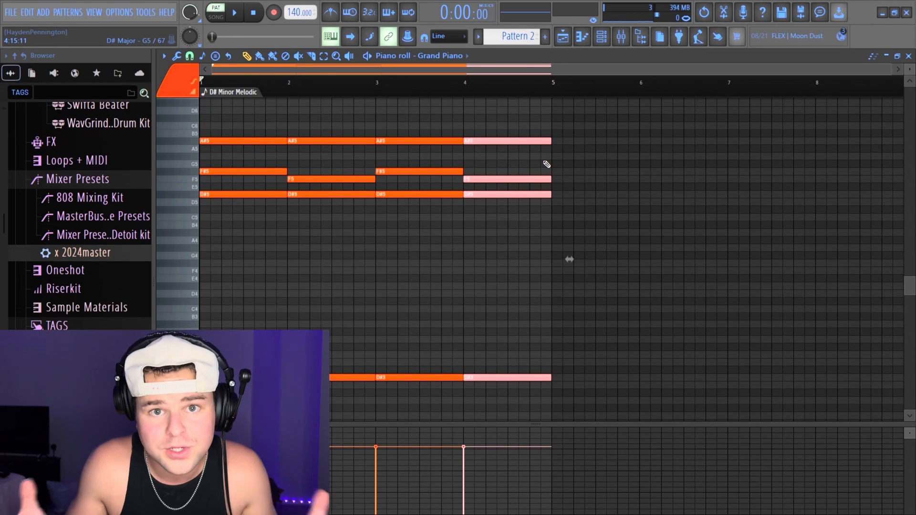
Play back part of the four-bar Grand Piano chord progression and show the channel rack.
key(space)
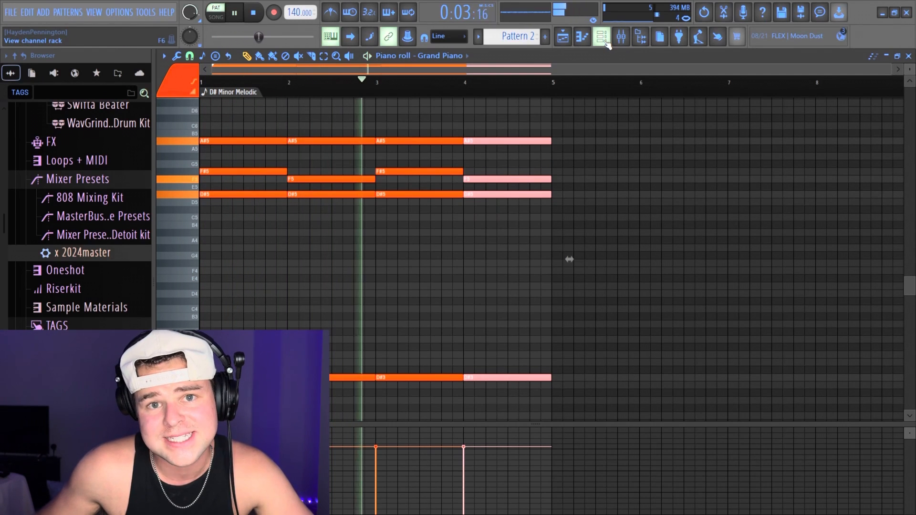
click(603, 39)
key(space)
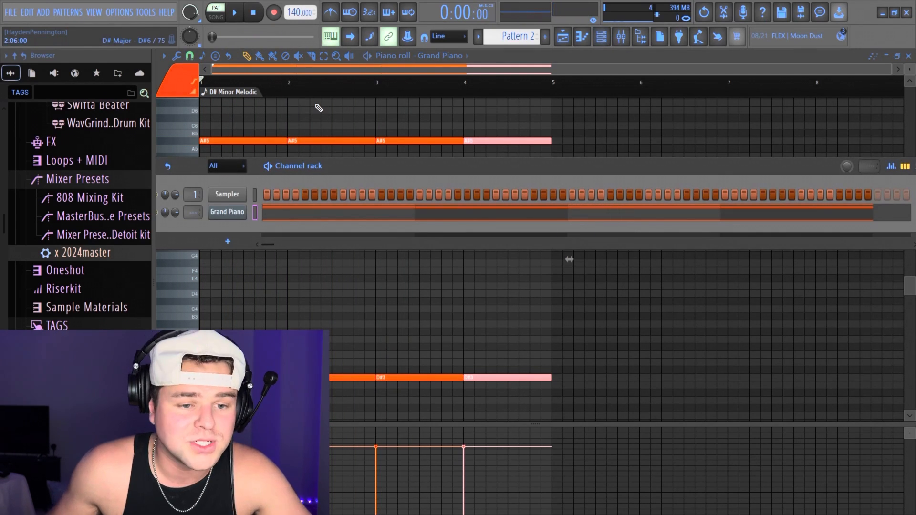
Add a hi-hat sample from the Nightflu Drumkit's HIHATS folder as a new channel.
scroll(112, 240, up, 8)
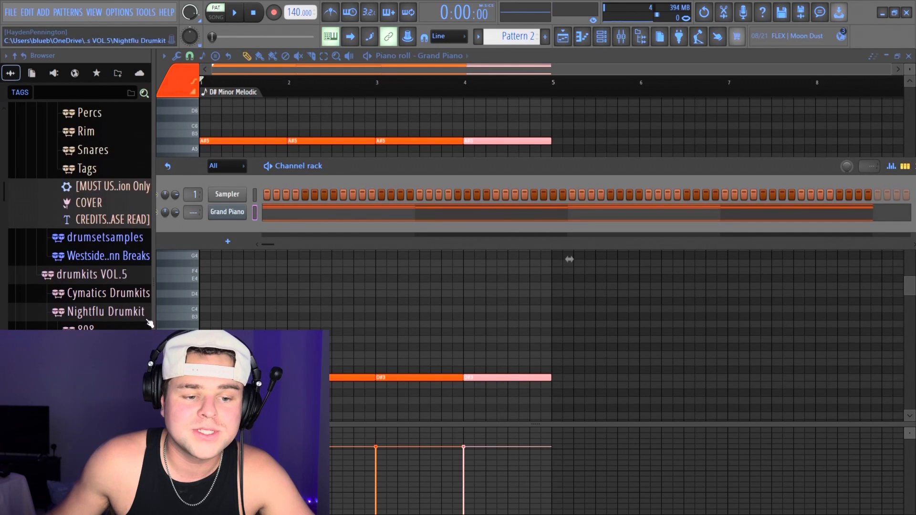
scroll(124, 291, down, 4)
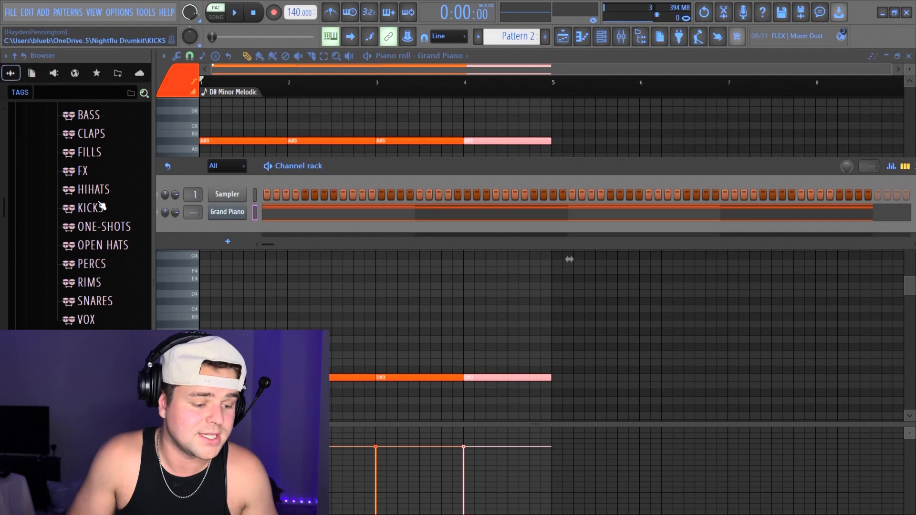
click(93, 190)
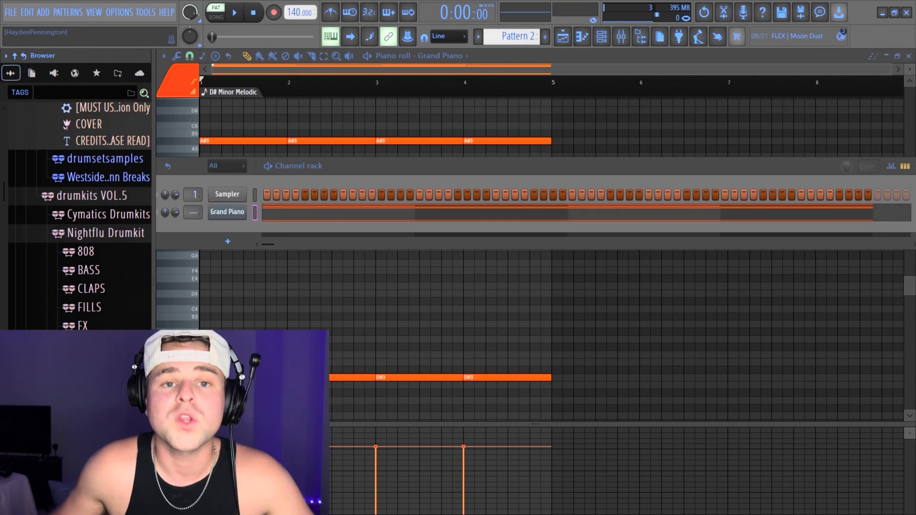
drag(96, 405, 218, 226)
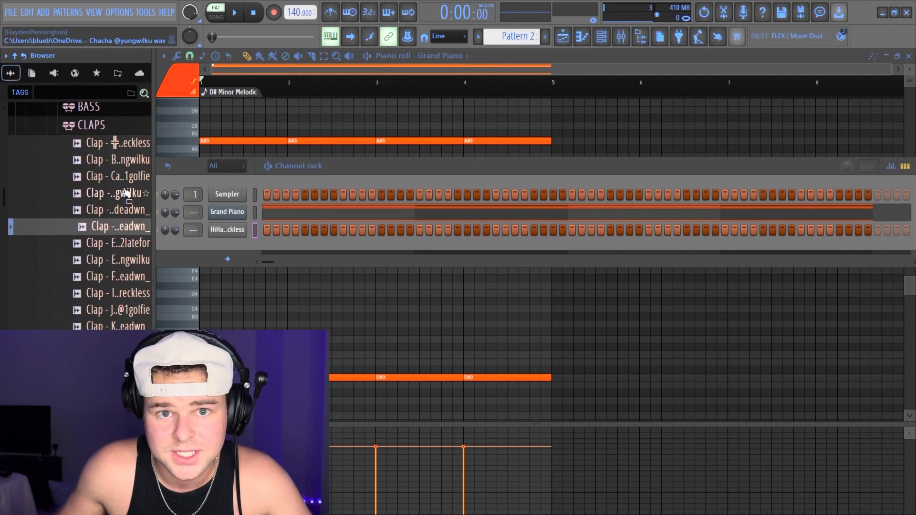
Add the Chacha clap sample as a new channel and place a clap on step 9 of each of the four bars.
click(120, 197)
drag(120, 197, 158, 202)
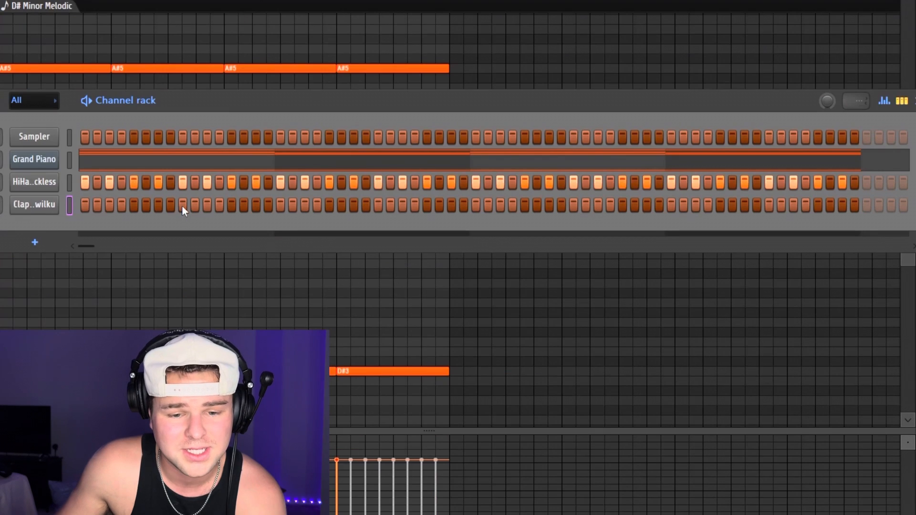
click(343, 247)
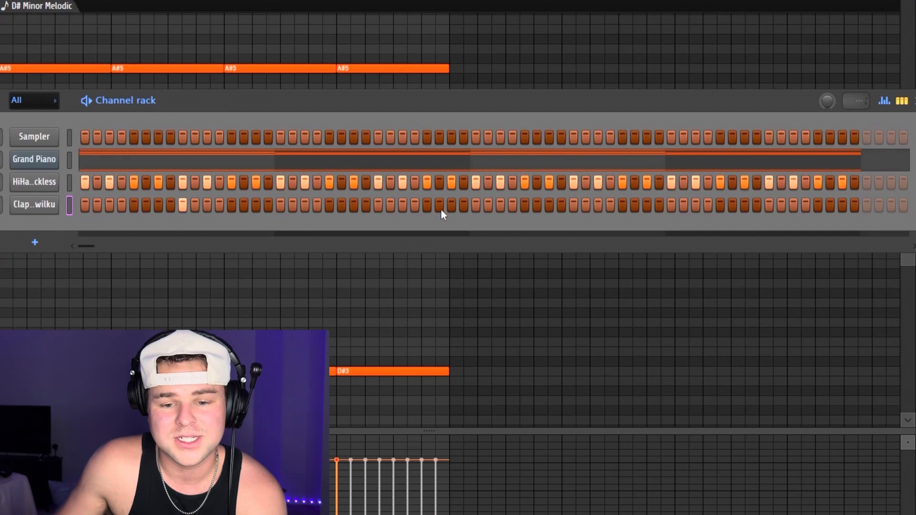
click(377, 206)
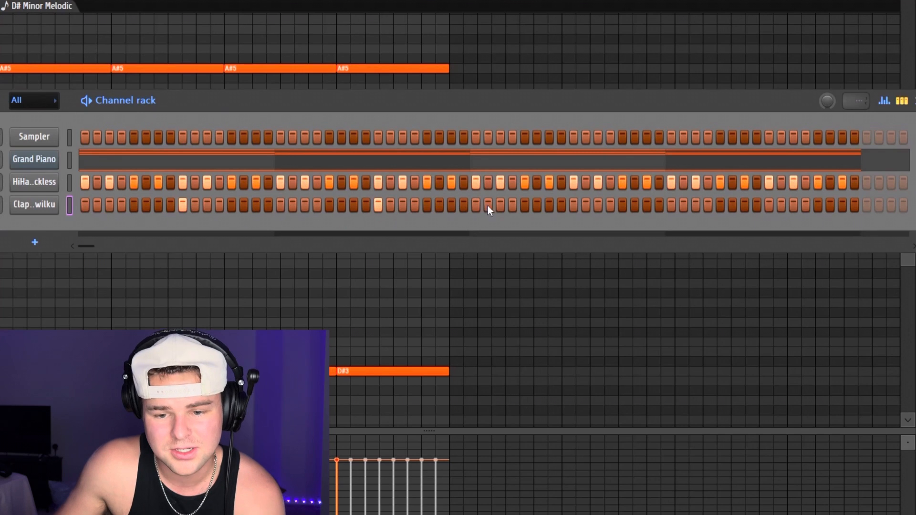
click(574, 205)
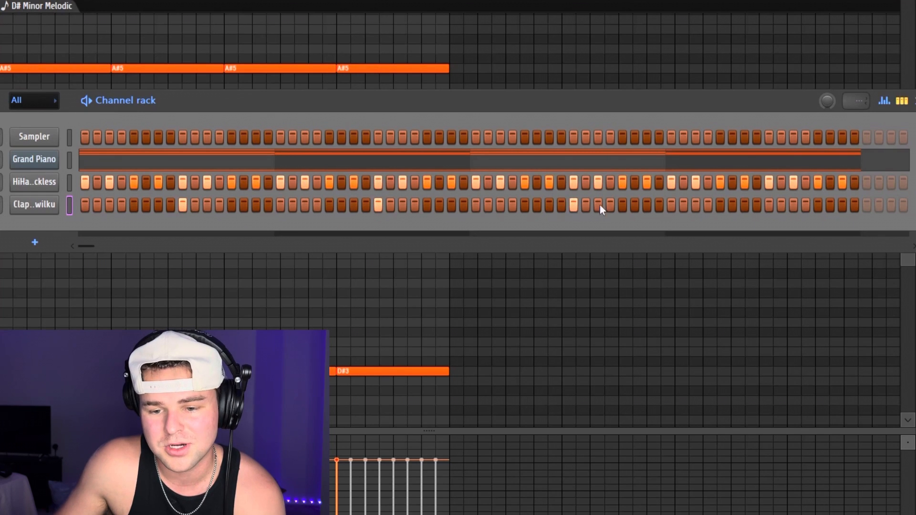
click(768, 206)
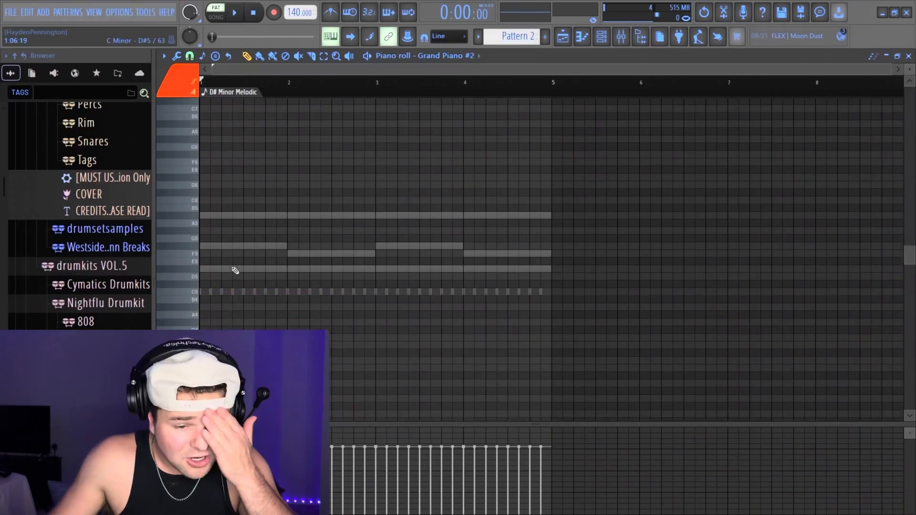
Build a melody in the first two bars of Grand Piano #2 from D#5, F#5, A#5, F5 and A#4, checking it in playback.
scroll(235, 268, up, 2)
click(223, 218)
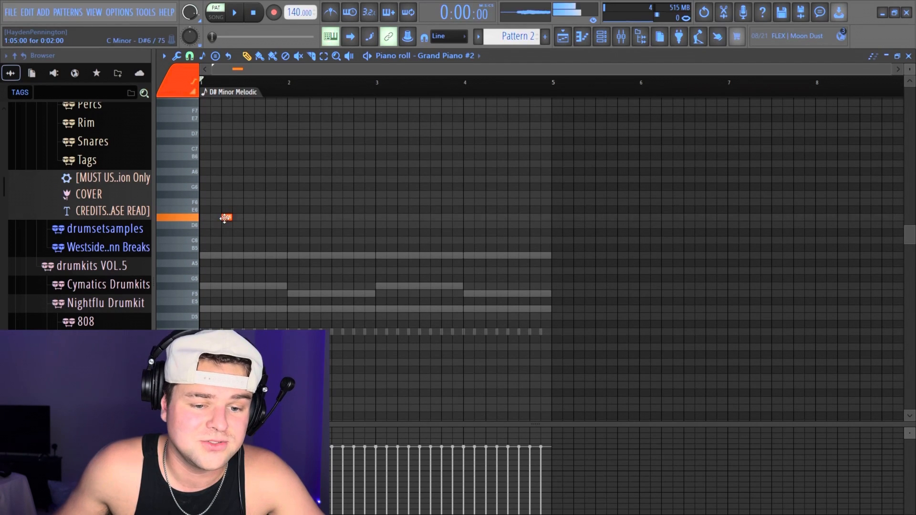
drag(224, 218, 225, 293)
scroll(225, 270, down, 3)
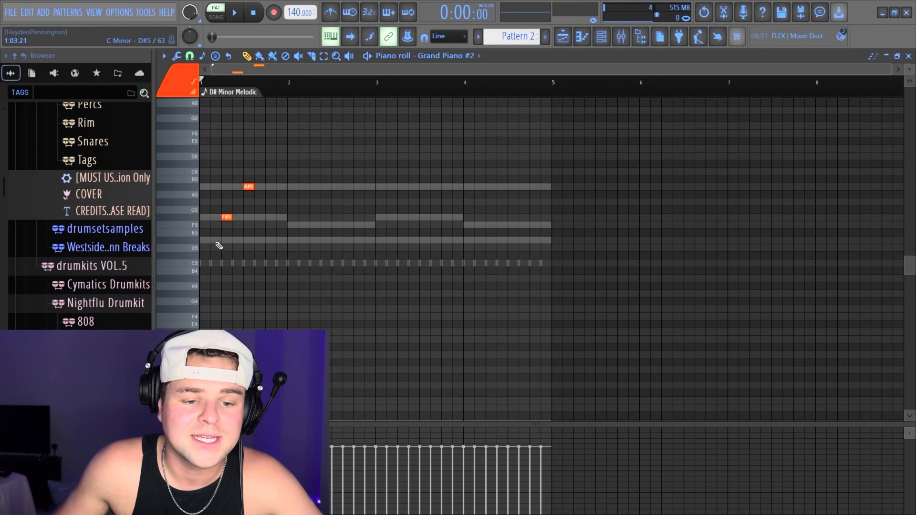
drag(216, 241, 183, 243)
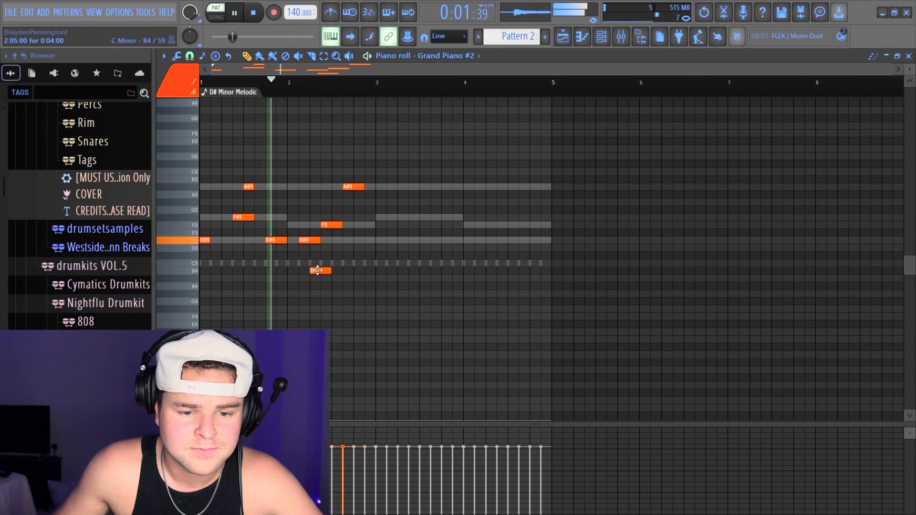
drag(318, 267, 318, 278)
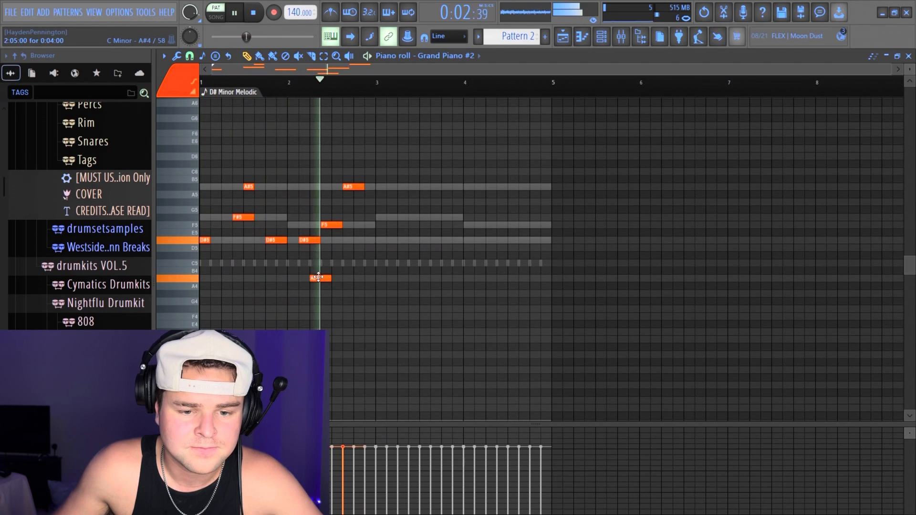
key(space)
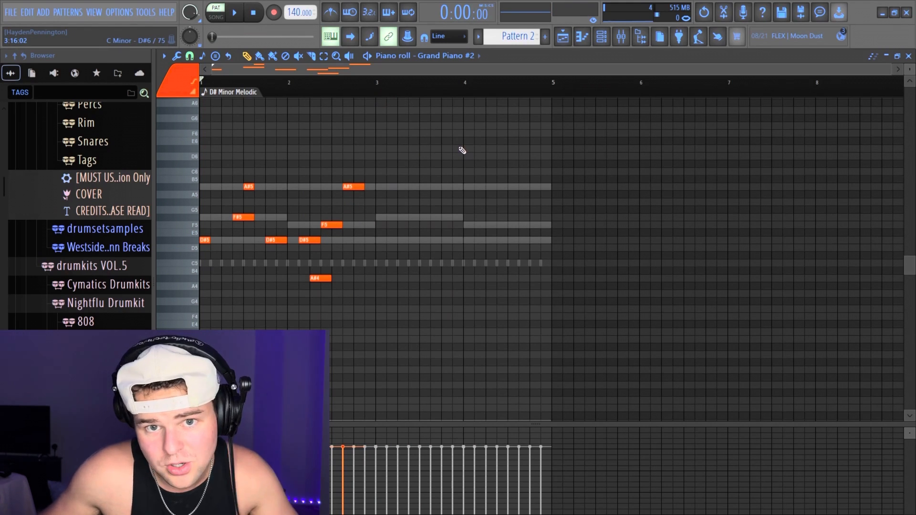
Duplicate the two-bar melody and align the copy with the start of bar 3.
drag(459, 149, 200, 312)
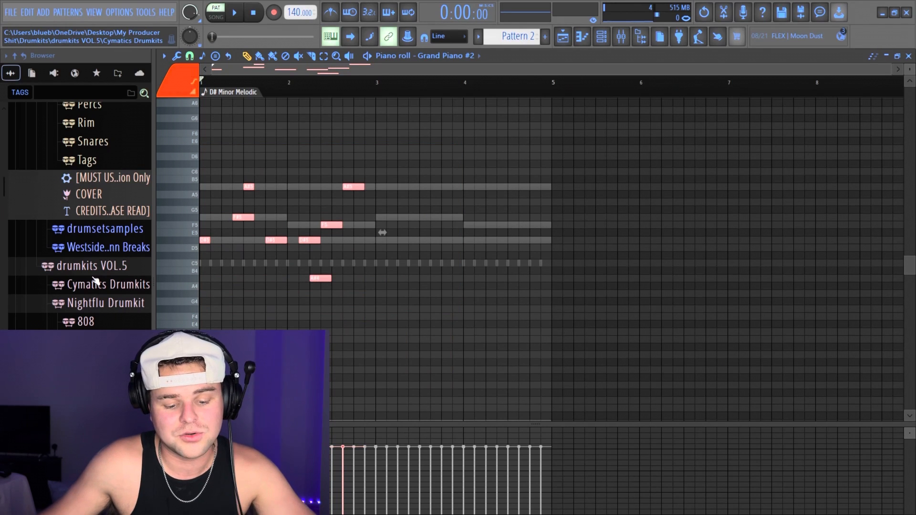
key(ctrl+b)
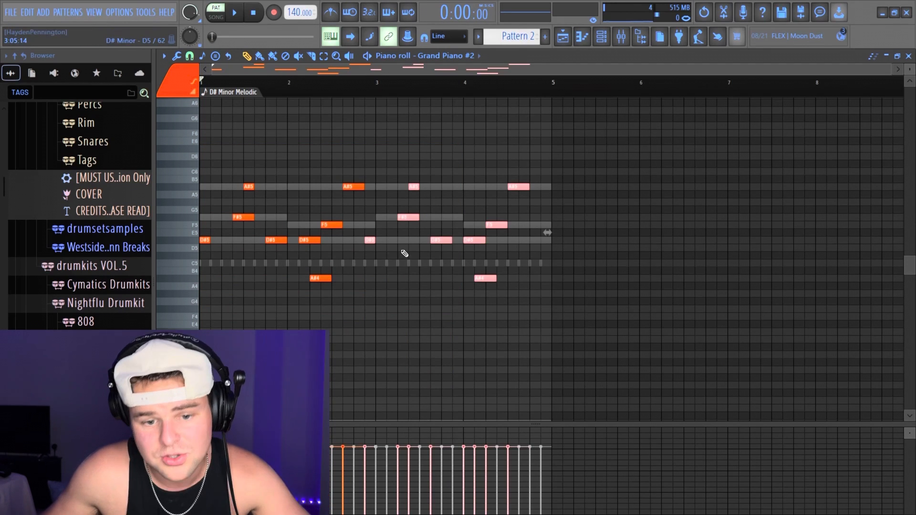
drag(373, 241, 378, 242)
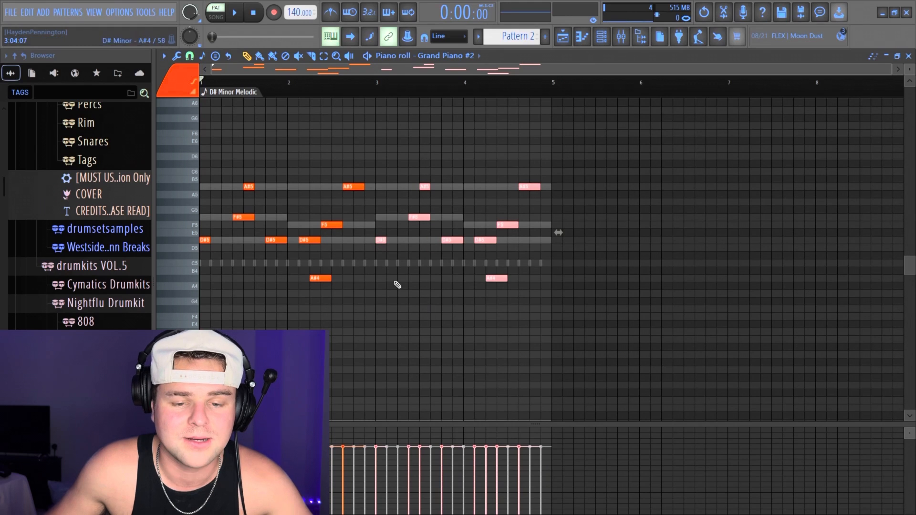
ctrl+click(397, 285)
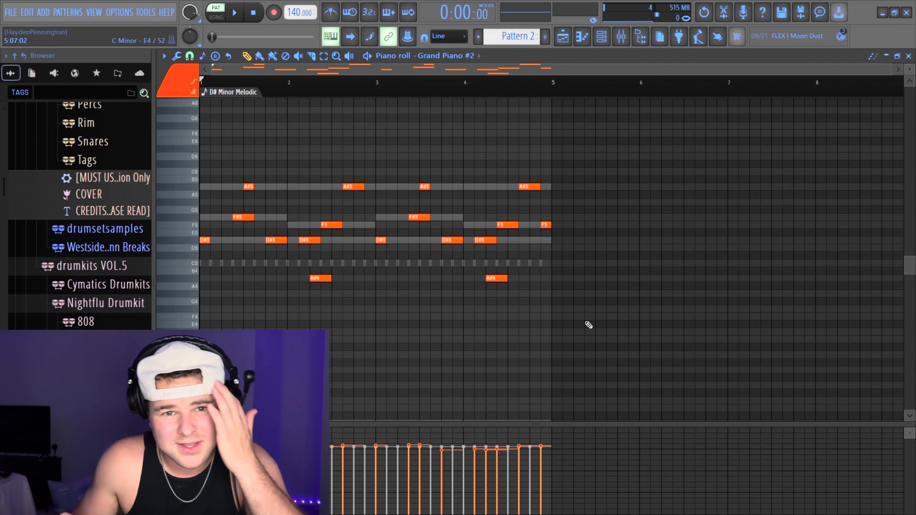
Transpose the whole Grand Piano #2 melody up one octave.
key(ctrl+a)
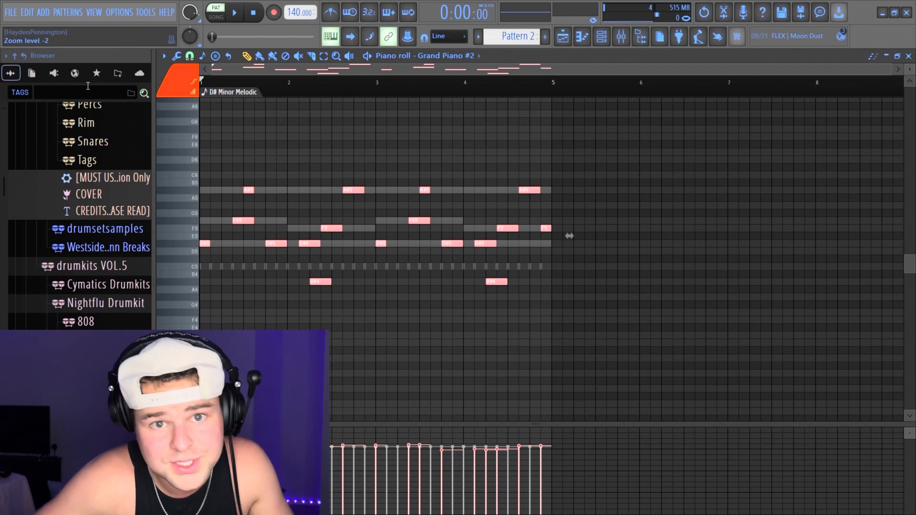
key(ctrl+Up)
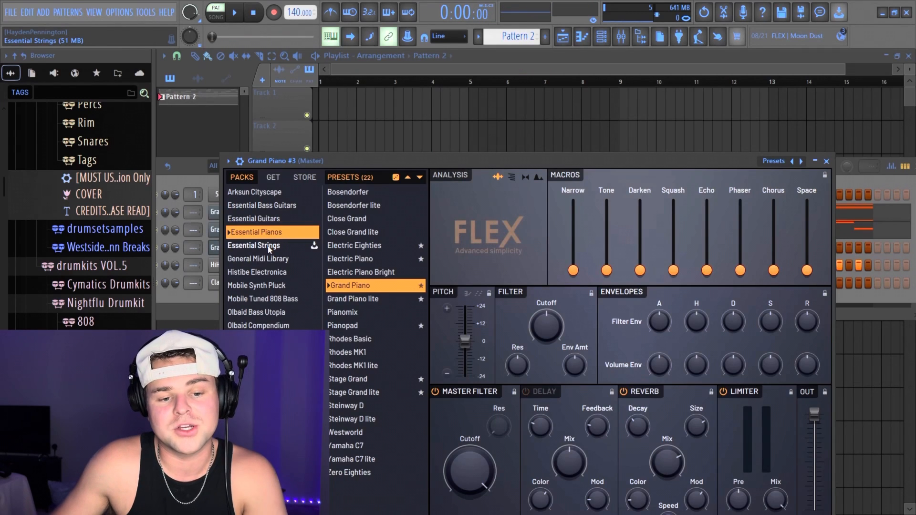
Audition the Essential Strings presets in the third FLEX channel, trying Violas Pizzicato, and load Violas Sustain.
click(270, 246)
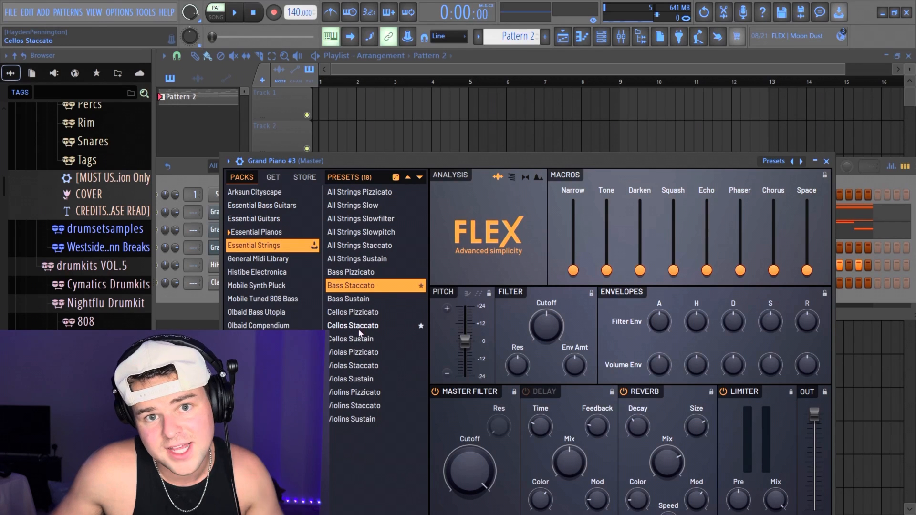
click(375, 354)
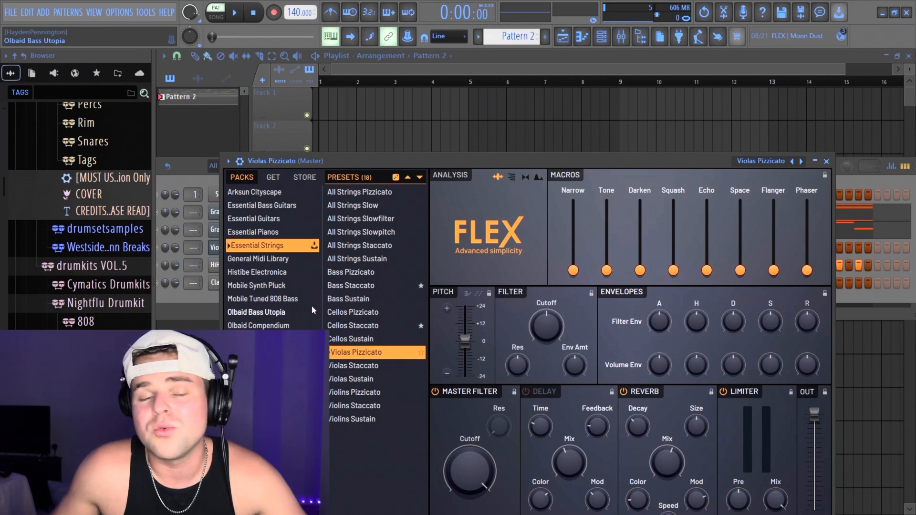
click(367, 393)
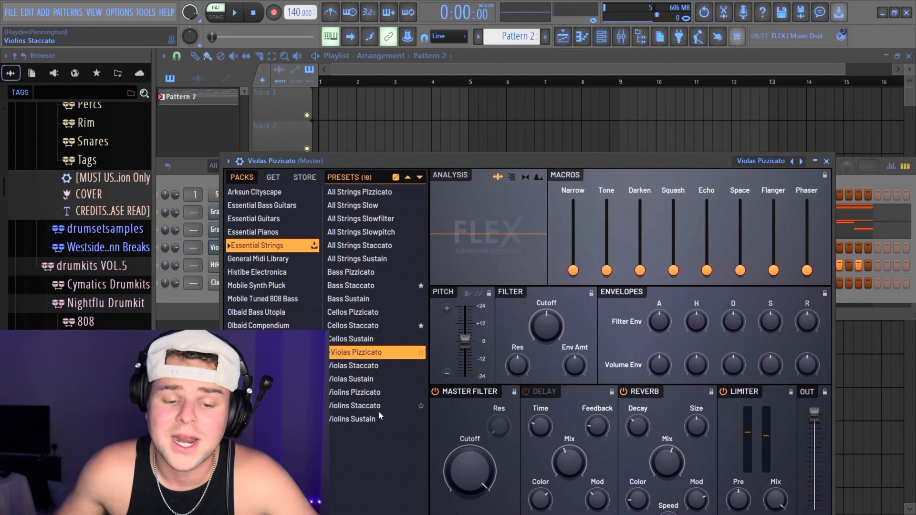
click(370, 381)
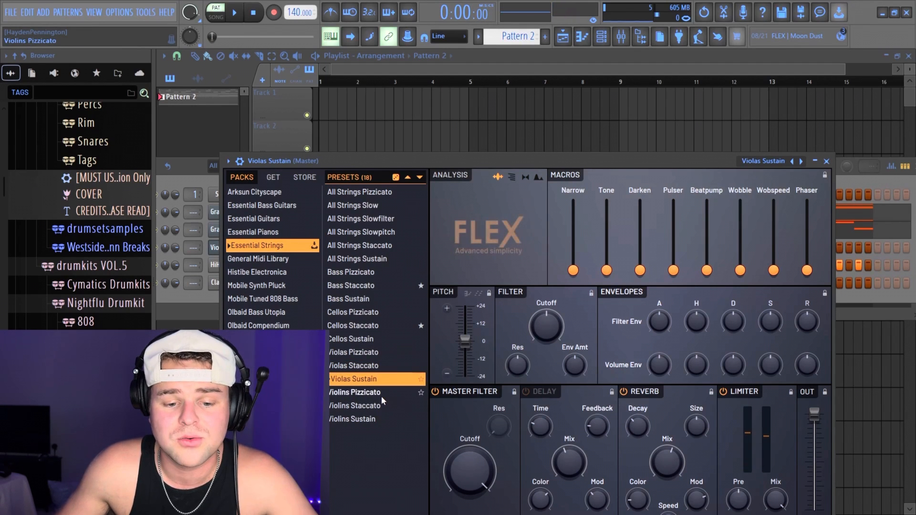
key(g)
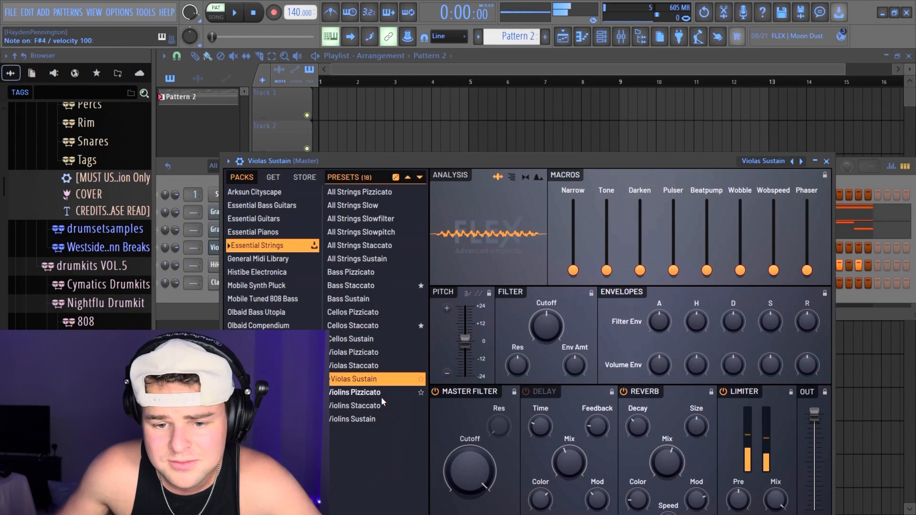
Write a two-bar Violas Sustain line with a one-beat D#5, a five-beat A#5 and a two-beat F5.
key(F7)
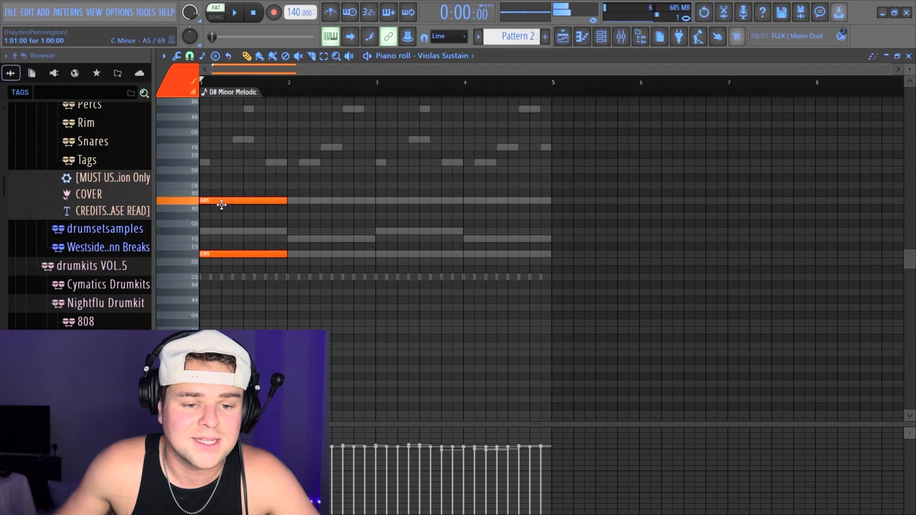
drag(221, 205, 262, 198)
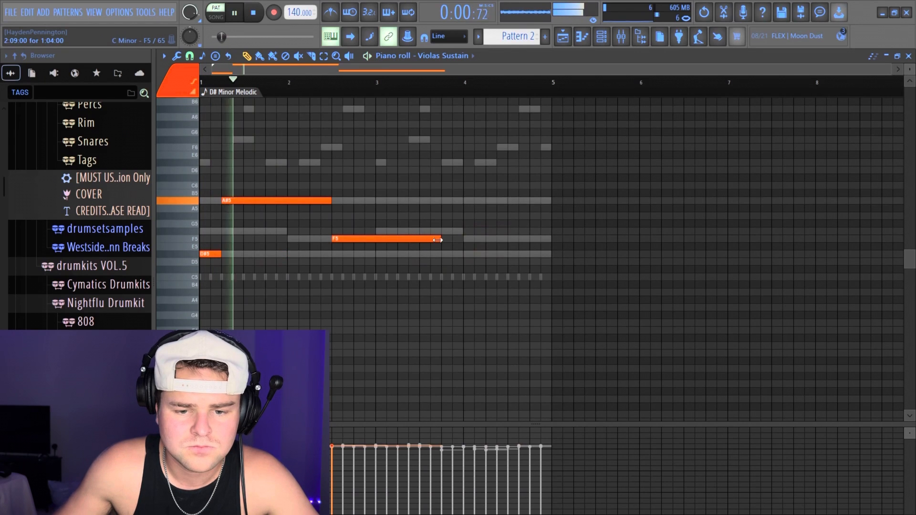
drag(441, 238, 375, 239)
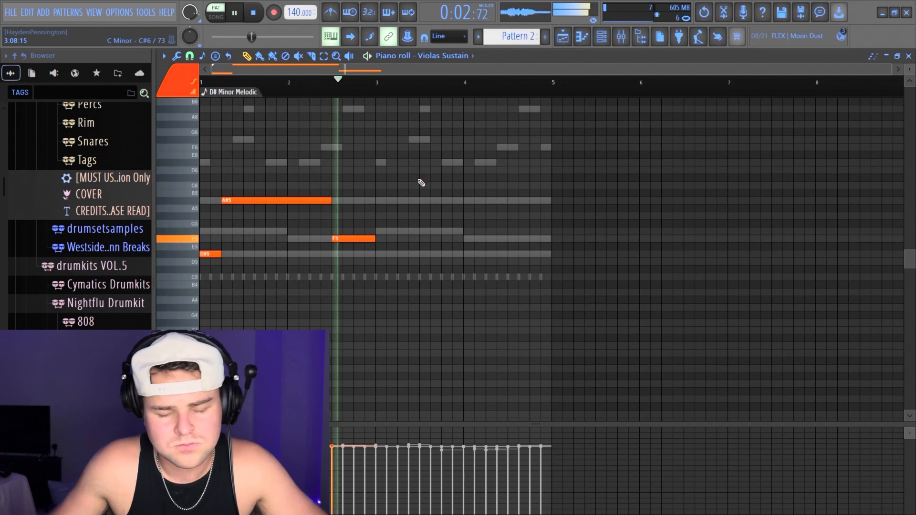
Duplicate the violas line into bars 3 and 4 and end it with a one-beat F5 and a one-beat D#5.
drag(420, 183, 153, 296)
key(ctrl+b)
ctrl+click(457, 291)
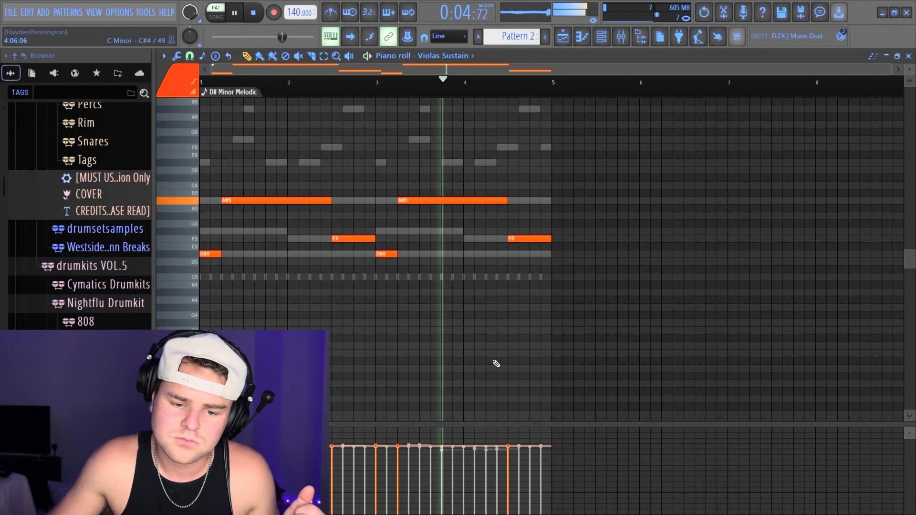
click(540, 255)
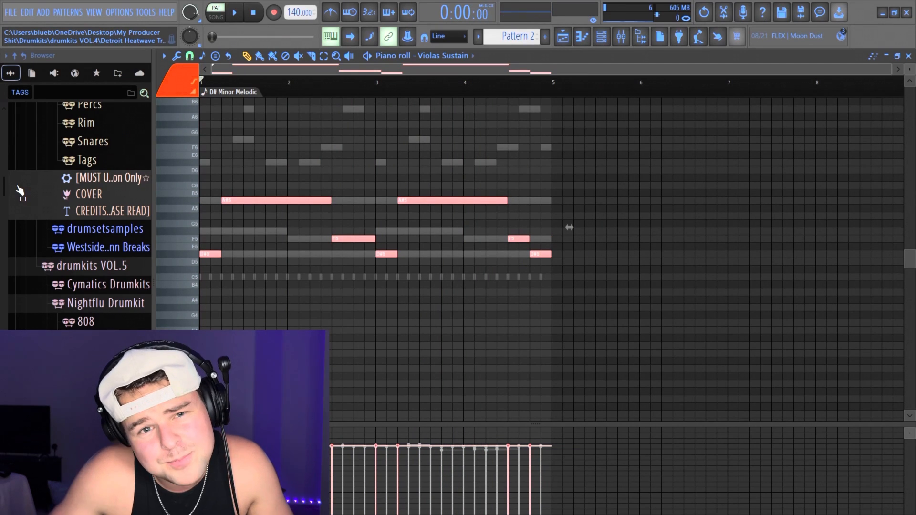
Lower all the violas notes by one octave and check them in playback.
drag(569, 227, 569, 319)
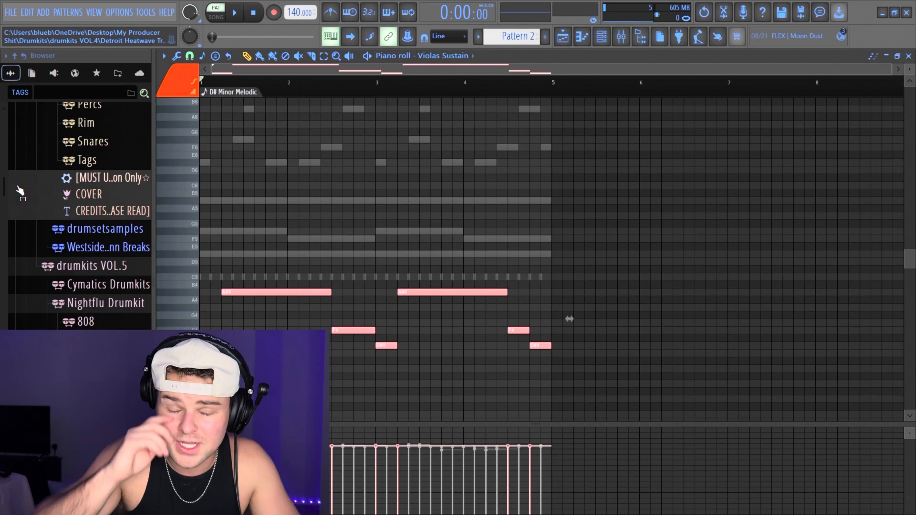
key(space)
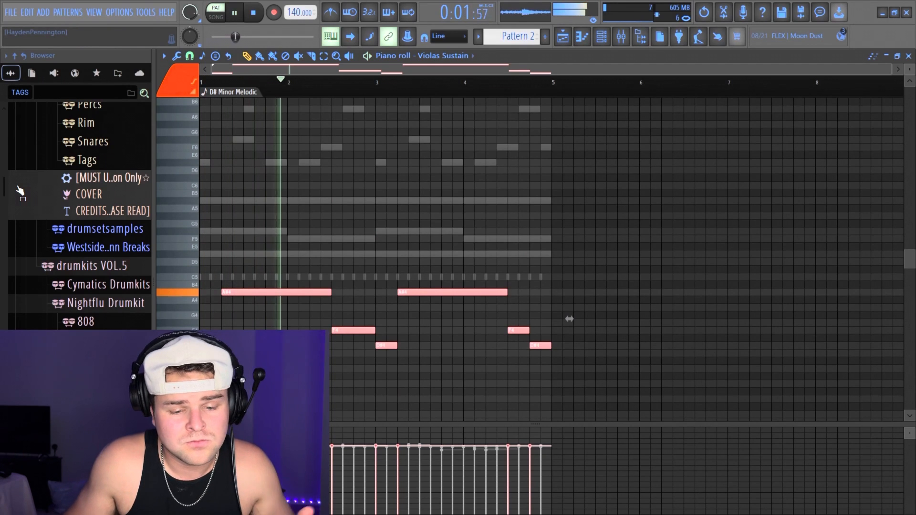
ctrl+click(472, 230)
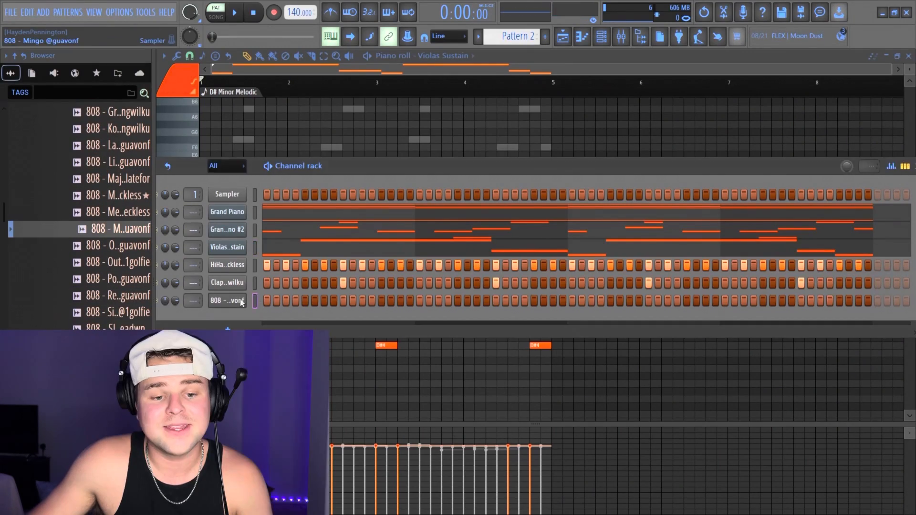
Place a one-beat D#5 at the start of bar 1 for the Mingo 808 and raise it to D#6.
key(F7)
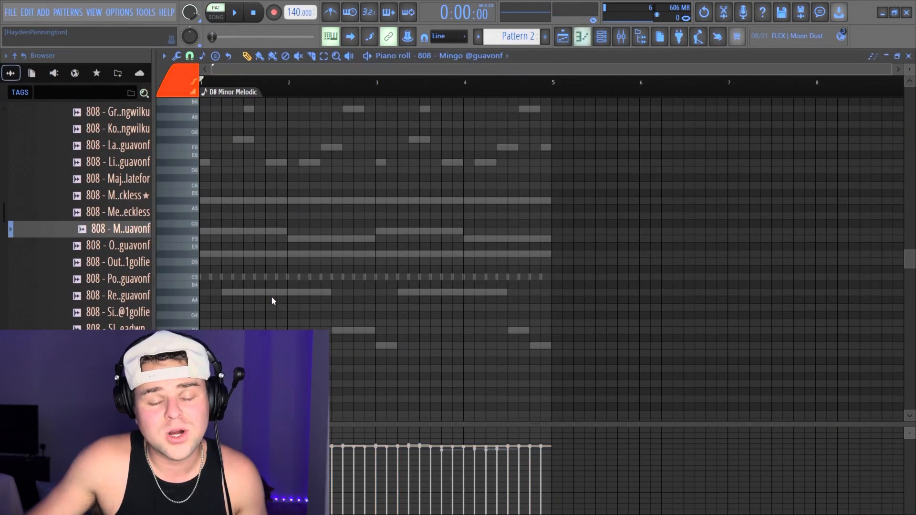
scroll(232, 272, down, 3)
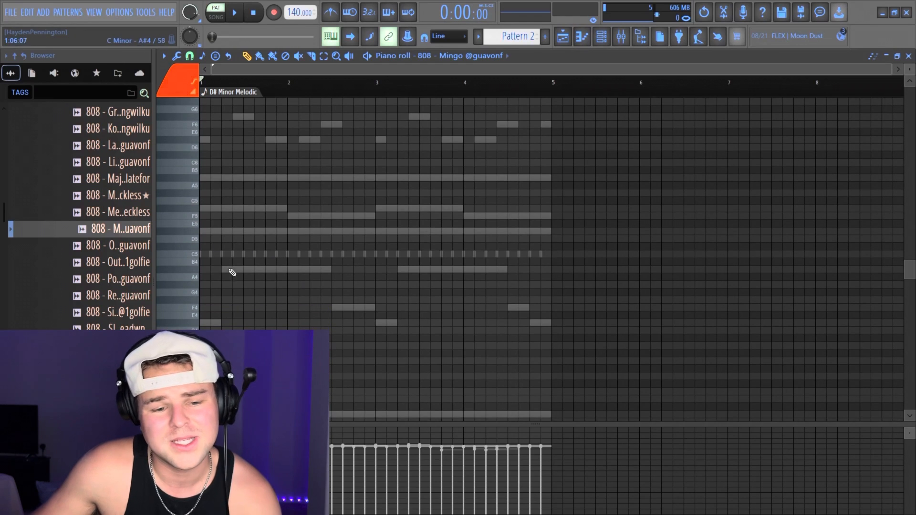
click(222, 231)
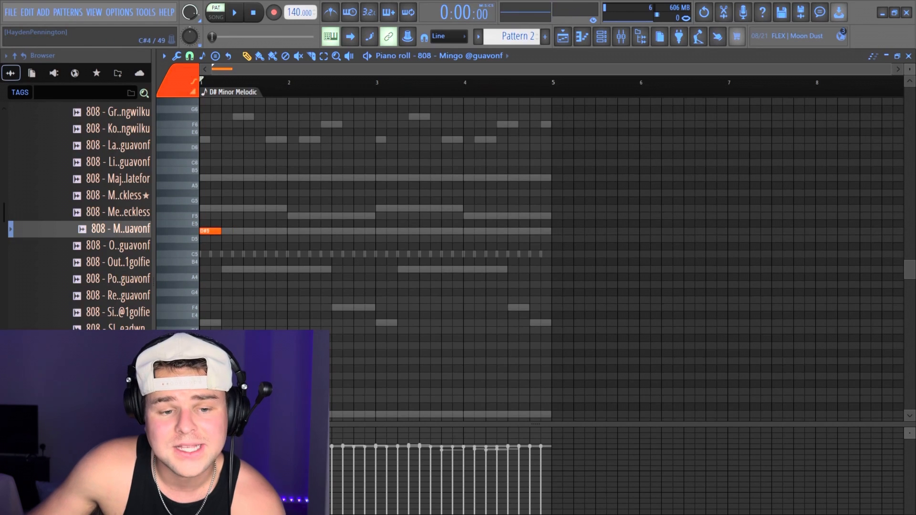
scroll(205, 300, up, 9)
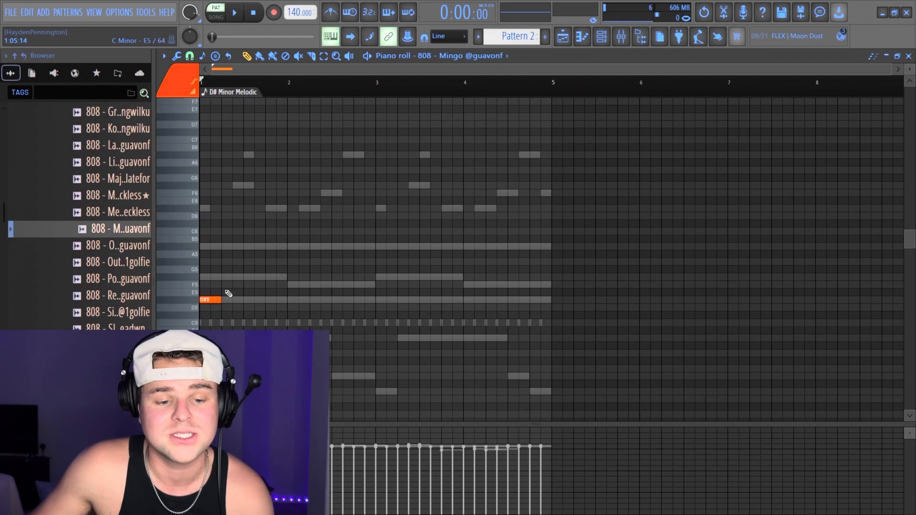
drag(208, 298, 139, 302)
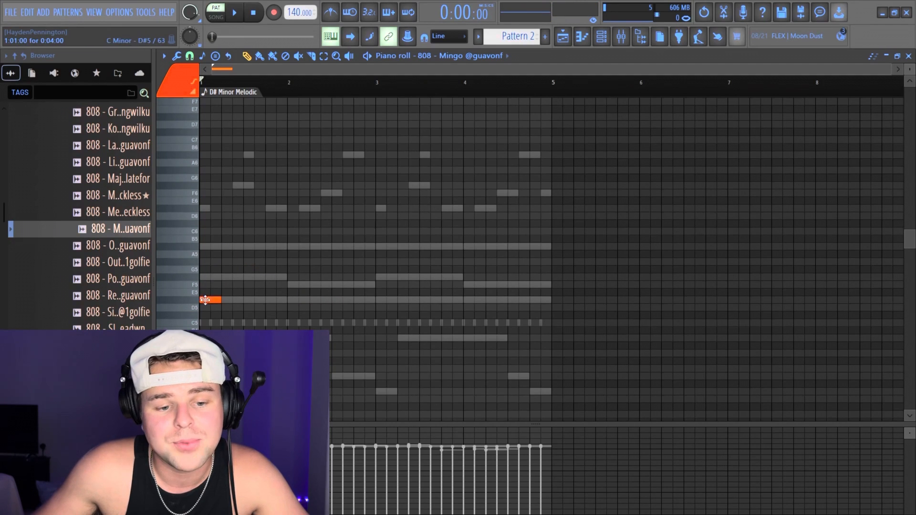
drag(205, 300, 205, 208)
click(195, 211)
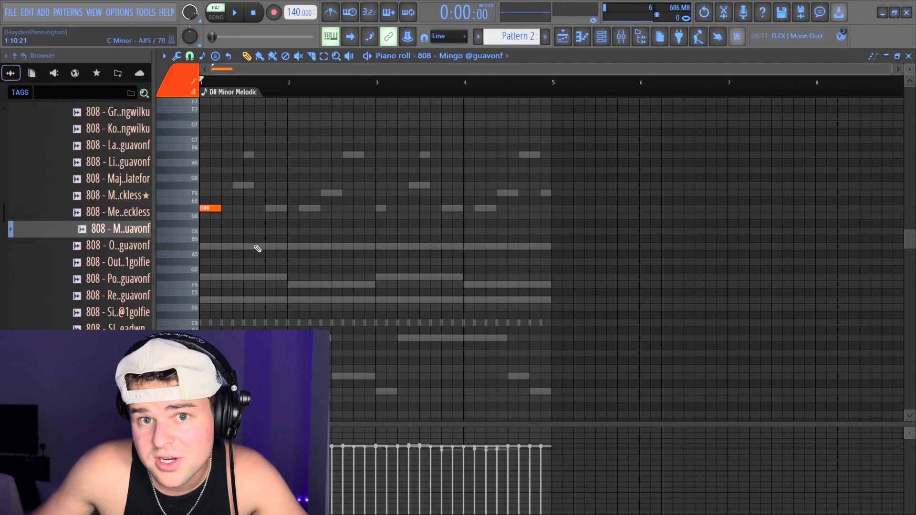
Fill the four-bar 808 line with F#6, A#6 and D#6 notes, lower the whole line one octave and play it.
click(253, 187)
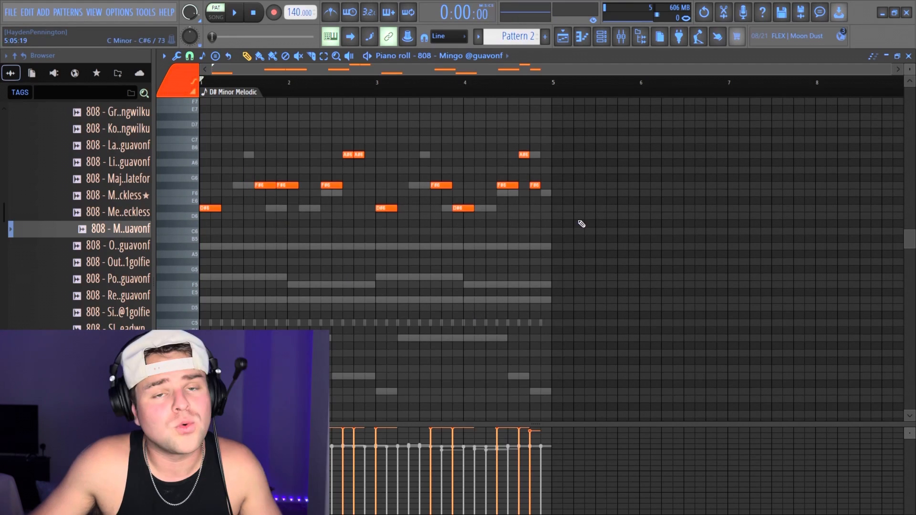
drag(647, 297, 16, 113)
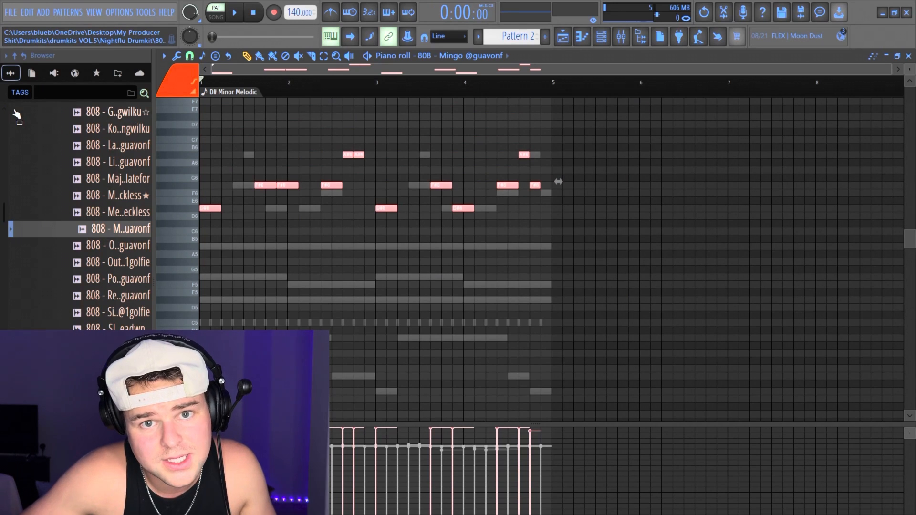
key(ctrl+Down)
key(space)
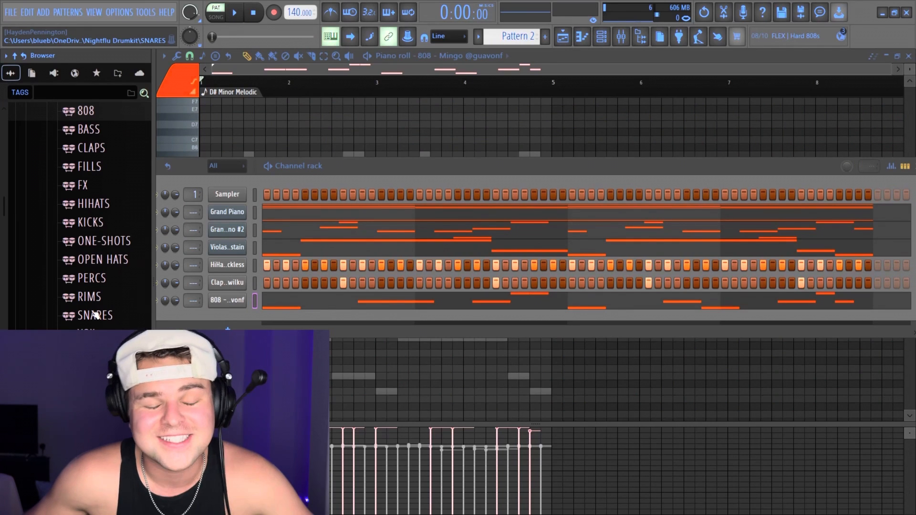
Add the RT snare from the Nightflu Drumkit's SNARES folder and place hits on steps 11, 12 and 15 of bars 1 and 3.
click(96, 315)
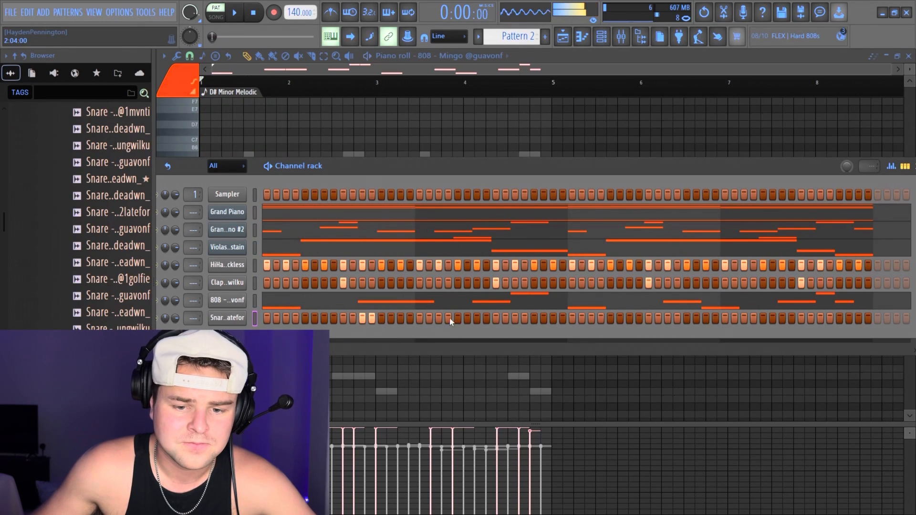
click(401, 319)
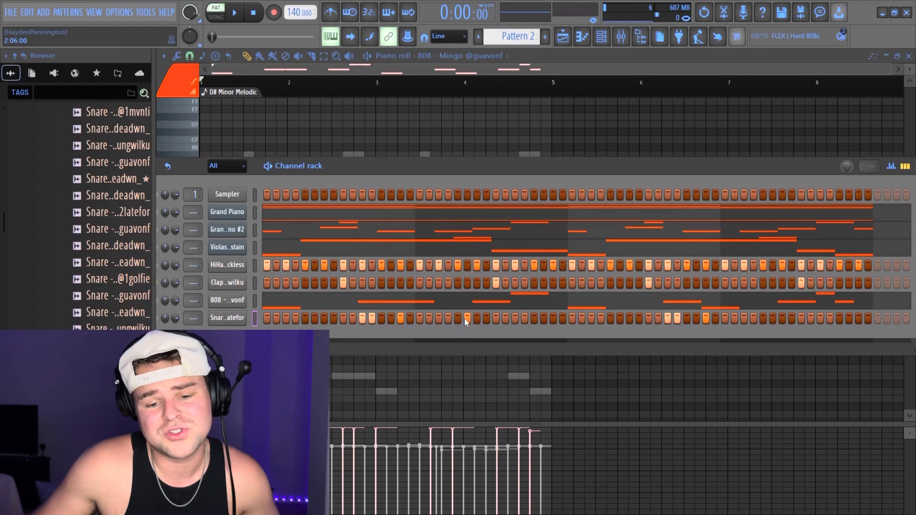
drag(524, 320, 362, 318)
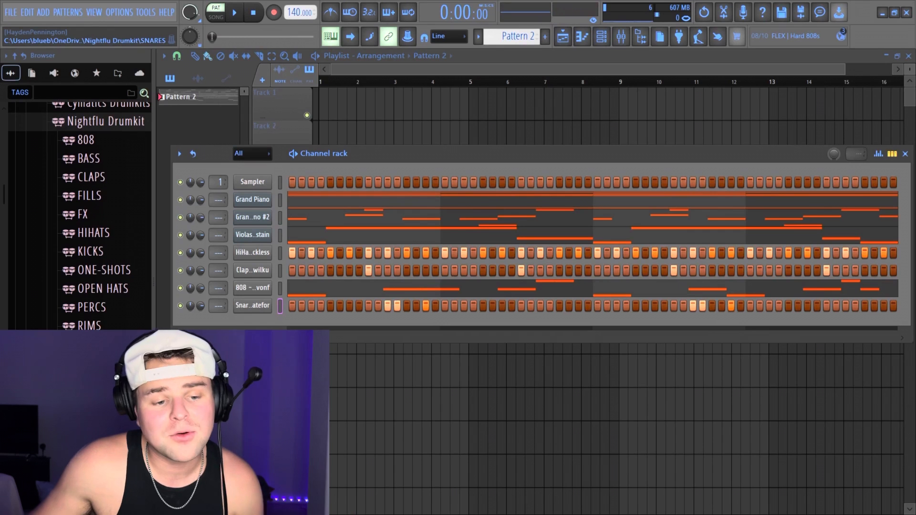
Add the Wonda kick from the Nightflu Drumkit's KICKS folder as a channel and place kicks on steps 1 and 7 of bar 1.
click(122, 250)
drag(117, 278, 358, 324)
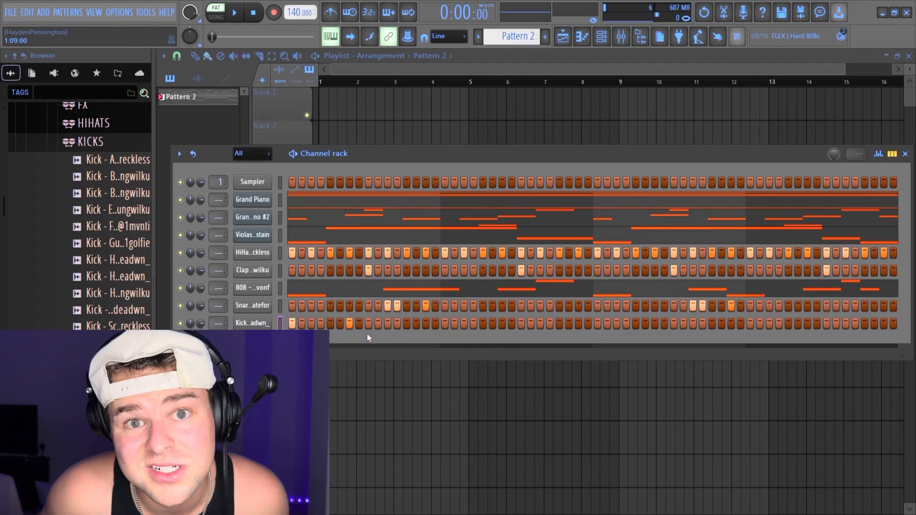
right_click(349, 324)
right_click(292, 324)
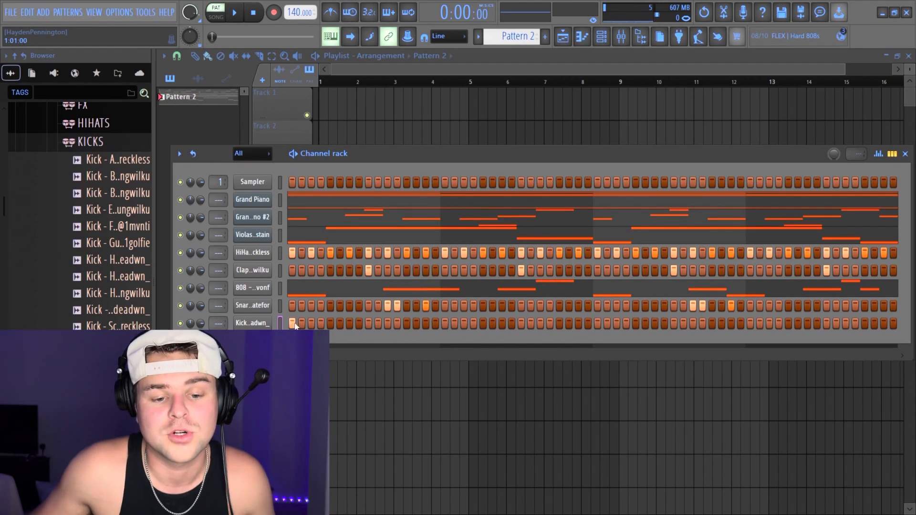
click(359, 323)
click(349, 323)
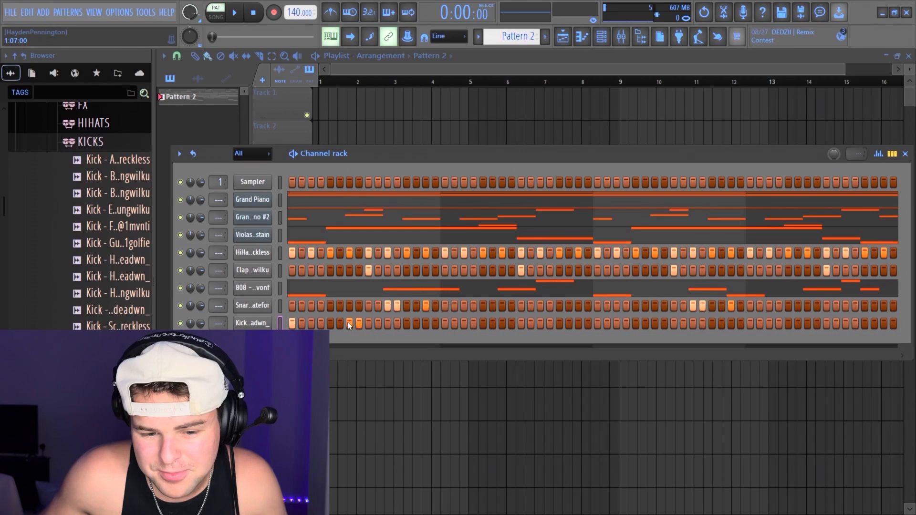
right_click(359, 323)
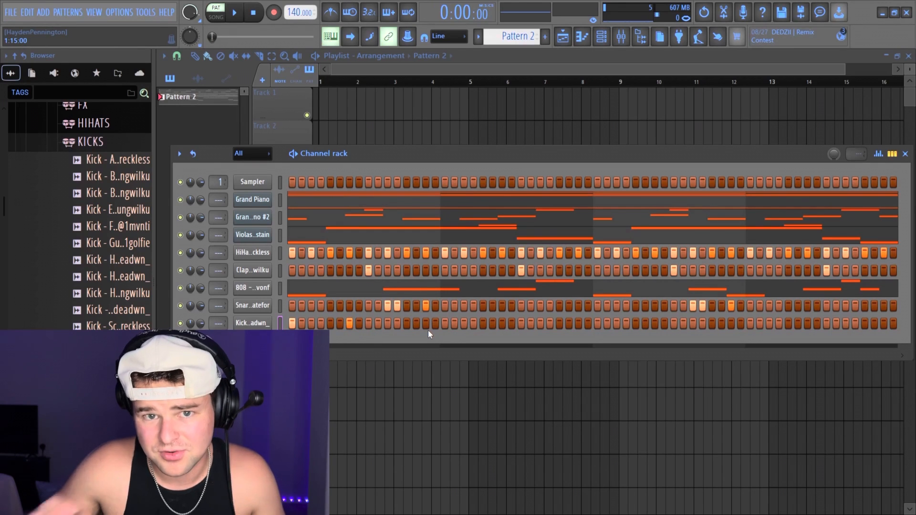
Add a kick on step 7 of bar 2 and check the pattern in playback.
key(space)
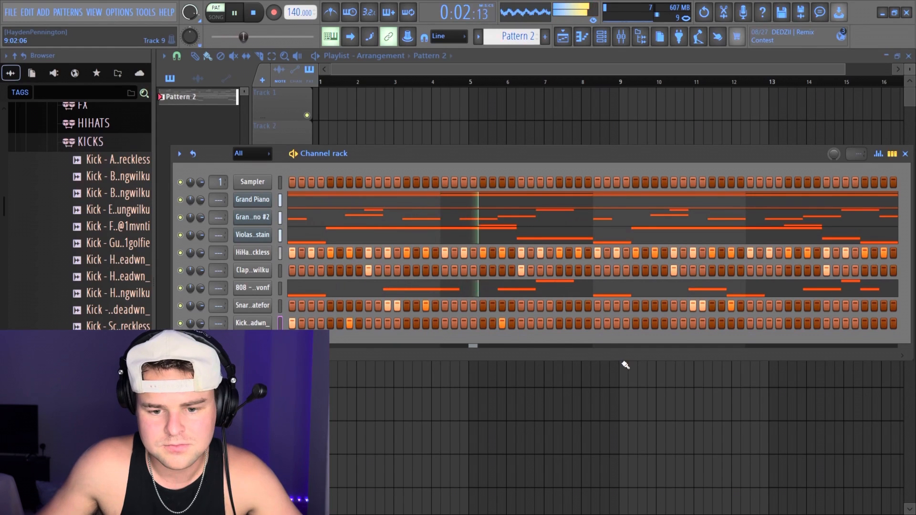
click(502, 323)
key(space)
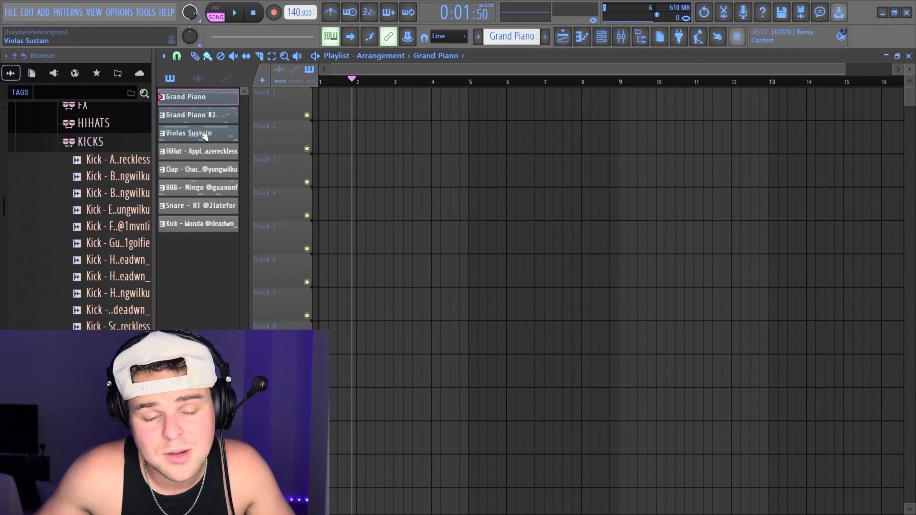
Place the Grand Piano, Grand Piano #2 and Violas Sustain patterns on Tracks 1 to 3, starting at bar 1.
click(204, 136)
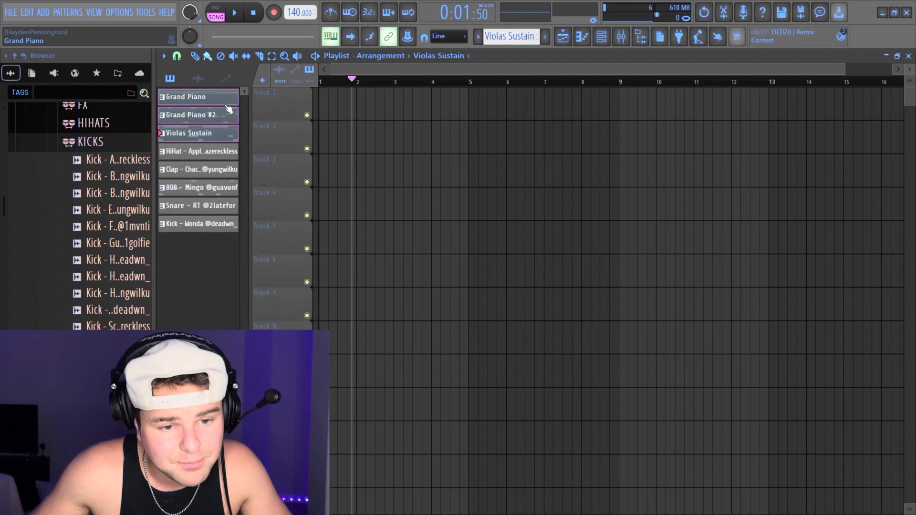
drag(201, 102, 410, 124)
drag(471, 131, 376, 103)
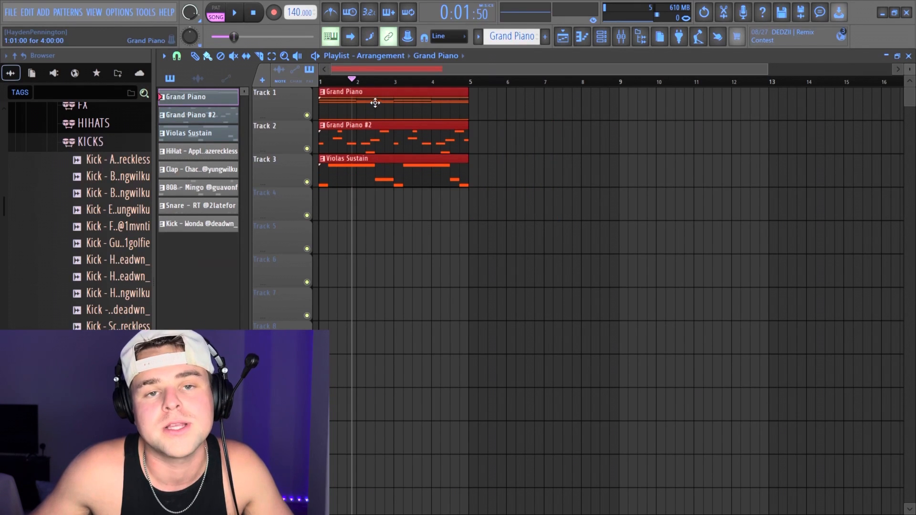
Place the HiHat, Clap, 808, Snare and Kick patterns on Tracks 6 to 10, starting at bar 1.
click(189, 152)
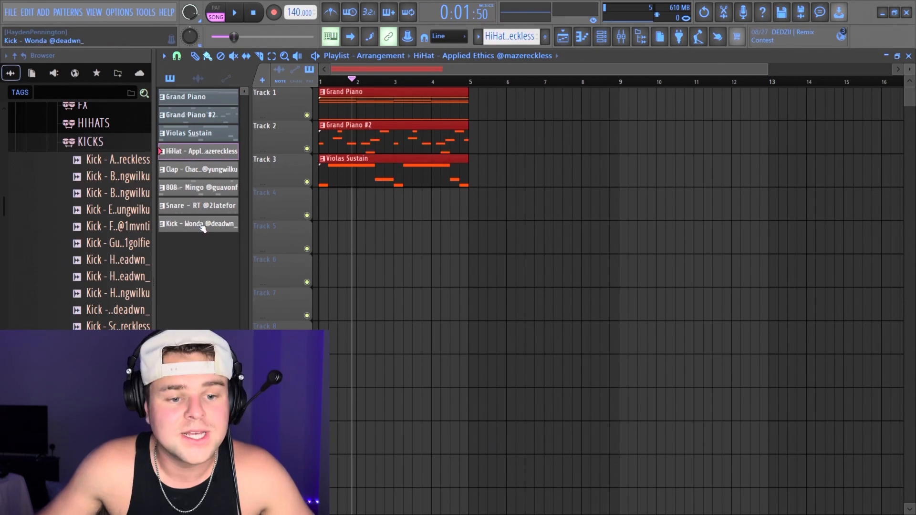
drag(202, 229, 340, 278)
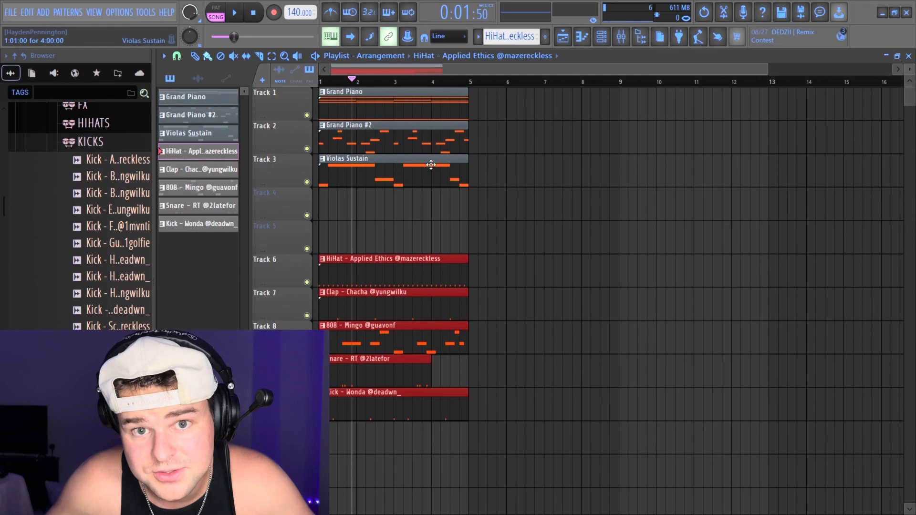
ctrl+click(651, 251)
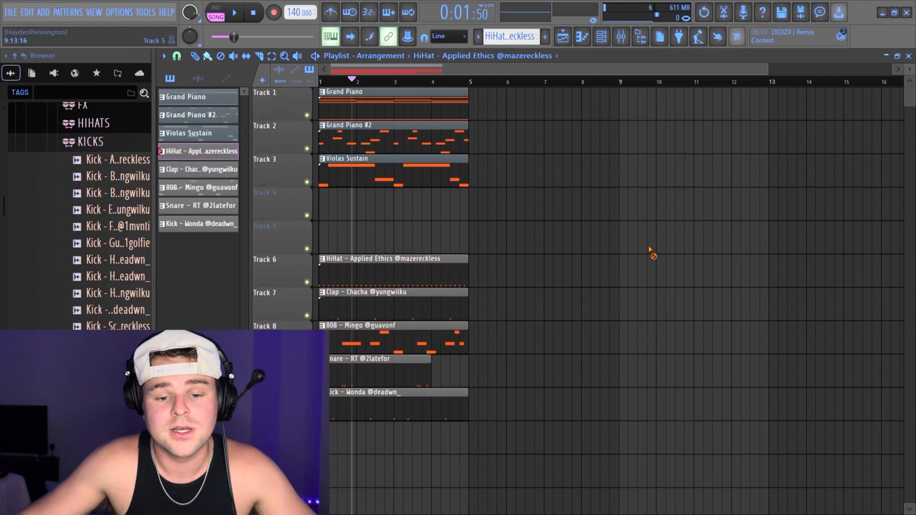
Duplicate all the four-bar clips back to back until they fill bars 1 to 32.
scroll(505, 465, down, 1)
drag(557, 471, 322, 99)
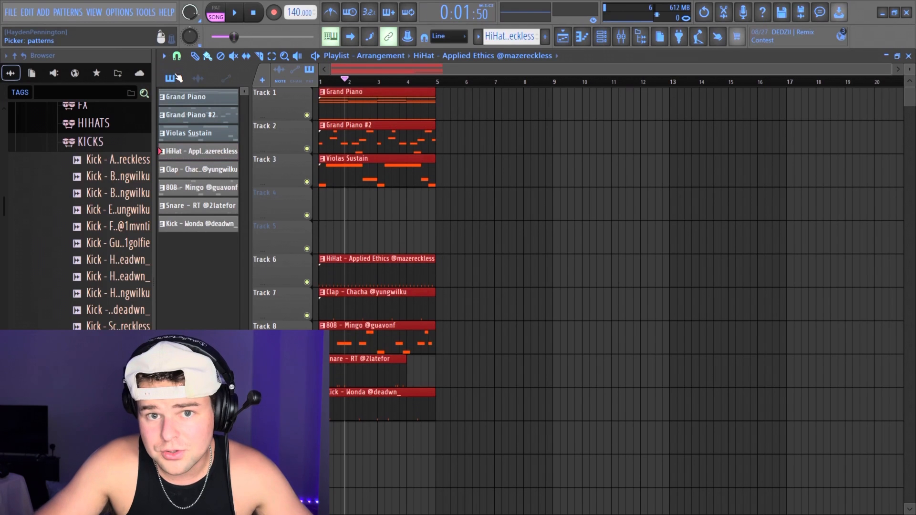
key(ctrl+b)
key(ctrl+b)
key(ctrl+b)
key(ctrl+b)
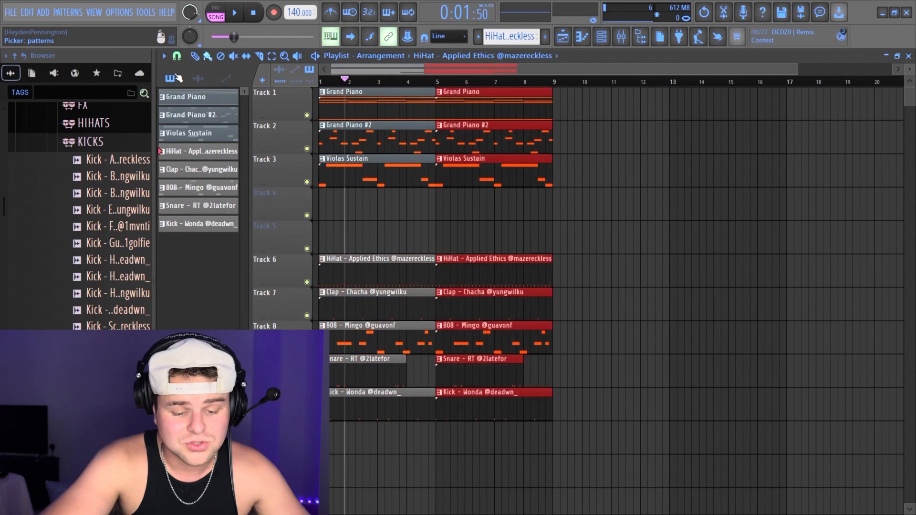
key(ctrl+b)
key(ctrl+b)
key(ctrl+b)
scroll(323, 270, down, 3)
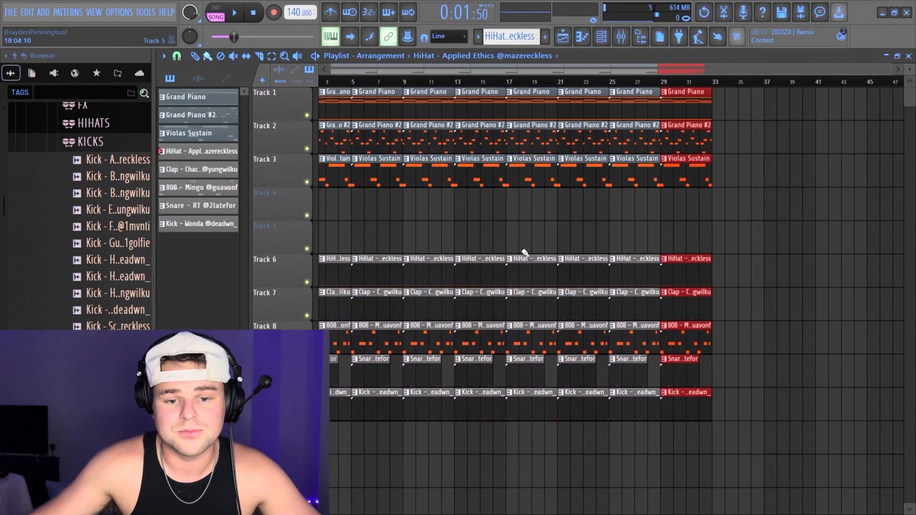
key(space)
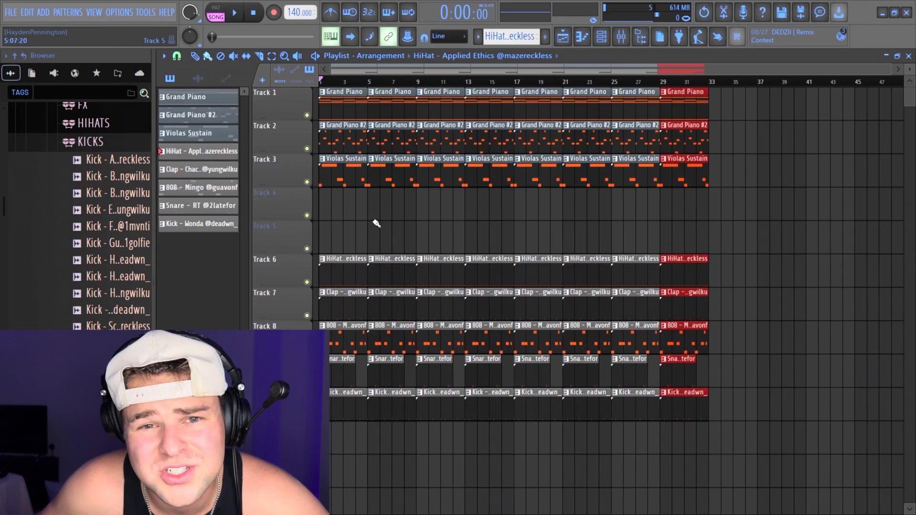
Delete the drum and 808 clips from bars 1 to 4, plus the kick, snare, clap and hi-hat clips from bars 5 to 8.
right_click(351, 264)
right_click(348, 405)
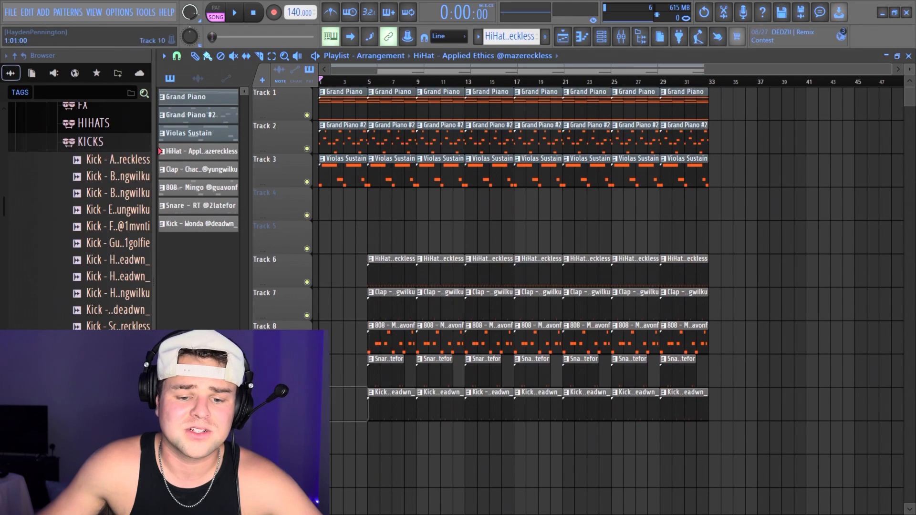
right_click(379, 392)
right_click(381, 367)
right_click(389, 301)
right_click(389, 267)
Trim the first 808 clip to start at bar 7 and add a hi-hat clip on Track 6 trimmed to start at about bar 8.
drag(367, 350, 390, 372)
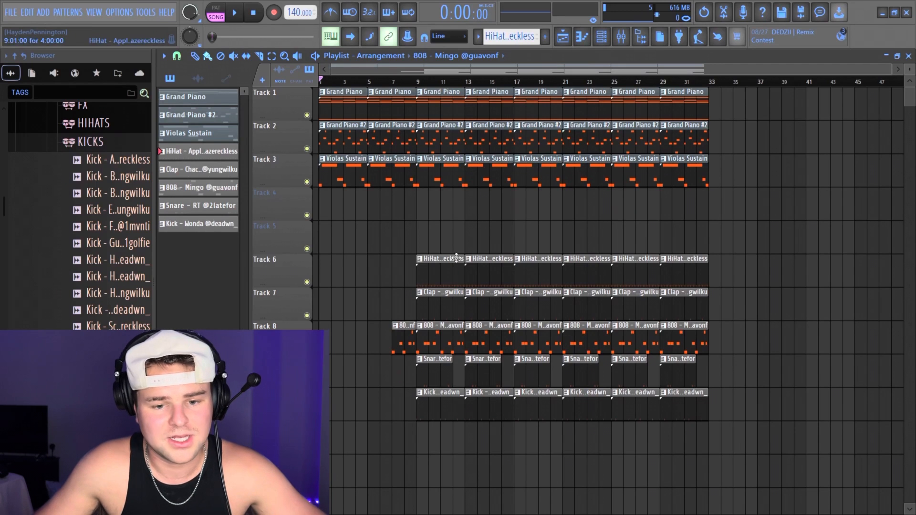
click(334, 271)
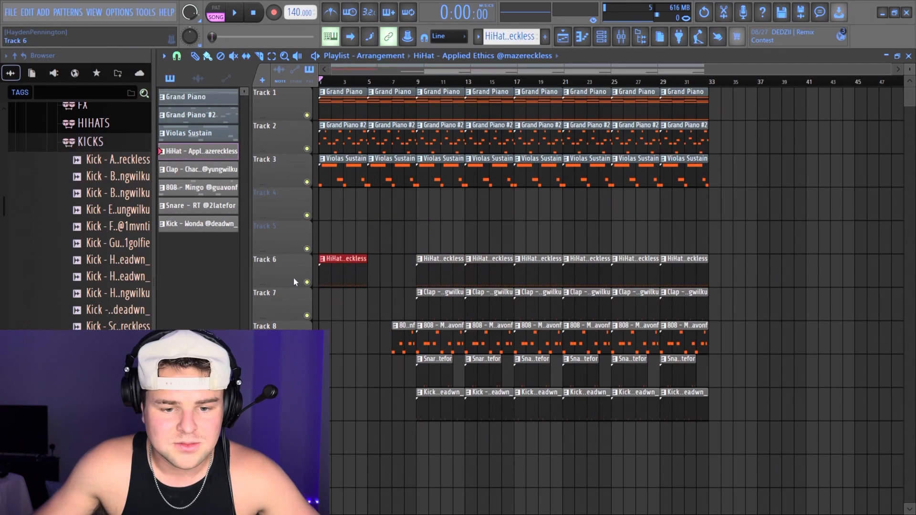
click(398, 270)
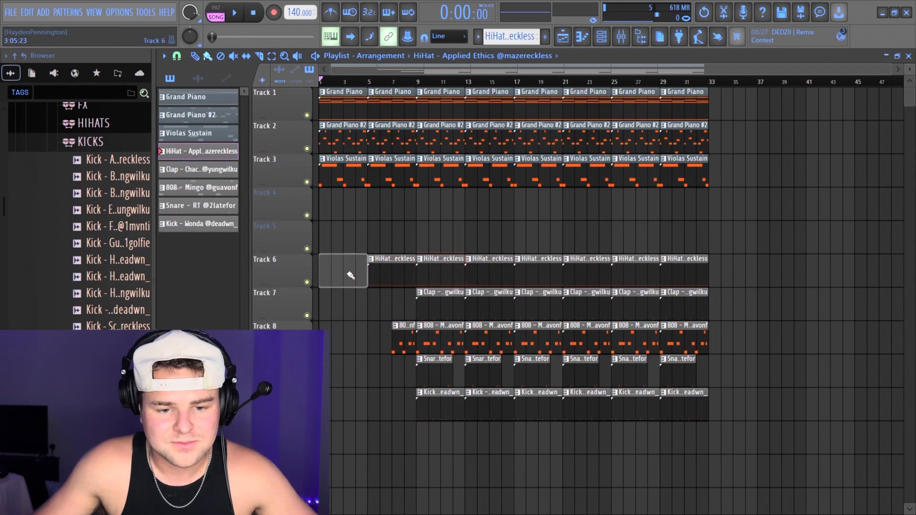
right_click(350, 268)
drag(368, 275, 406, 316)
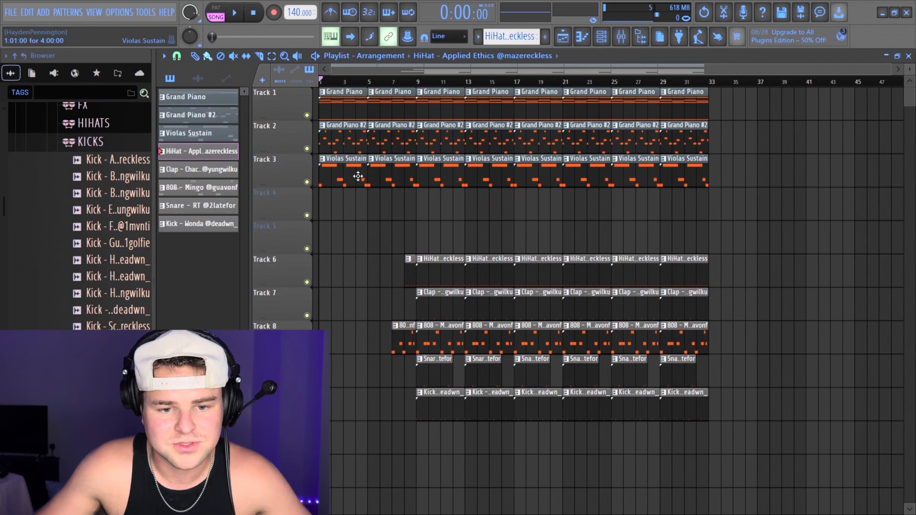
Delete the Violas Sustain clips from bars 1 to 8 and play the intro.
right_click(357, 176)
right_click(379, 180)
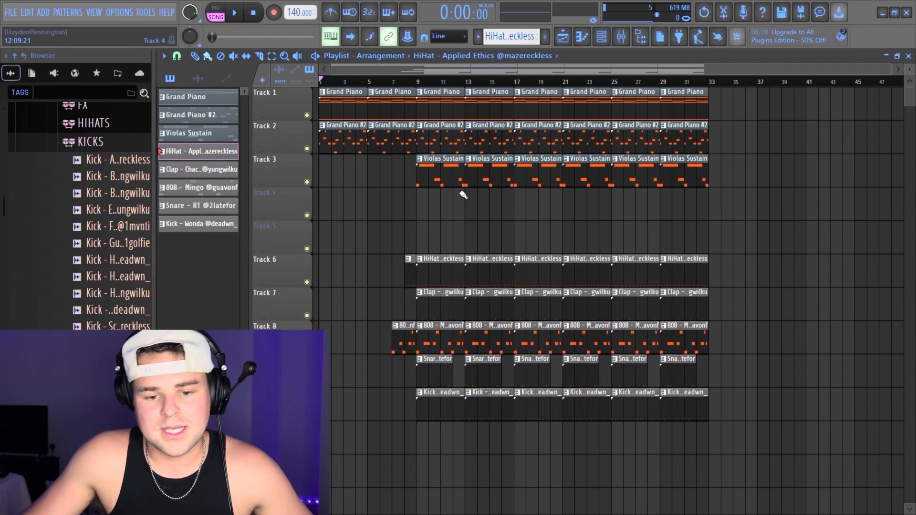
key(space)
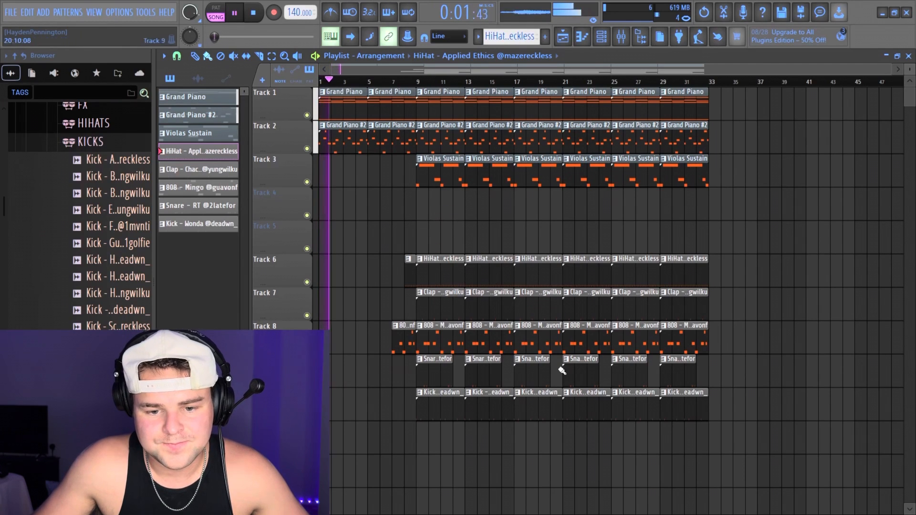
key(space)
Delete the snare, 808 and Grand Piano clips from bars 25 to 32 and the hi-hat clip from bars 25 to 28.
drag(432, 453, 597, 108)
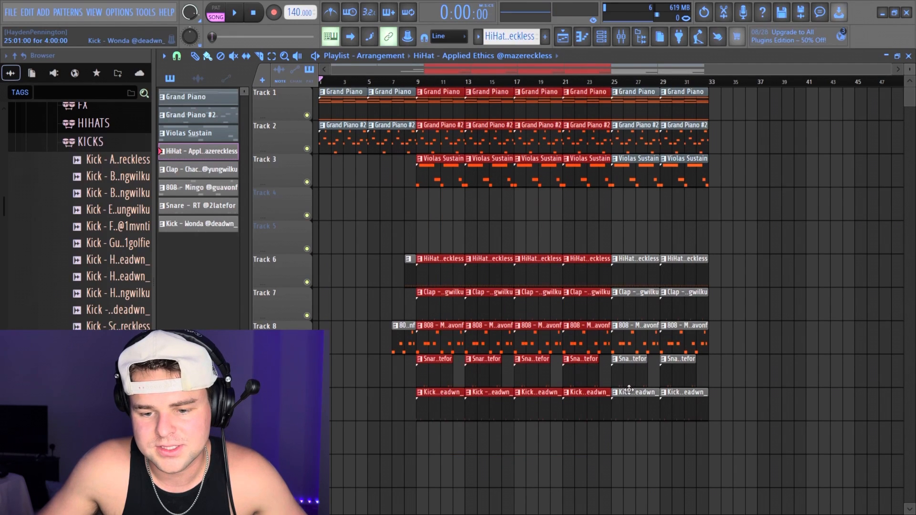
right_click(630, 372)
right_click(677, 372)
right_click(635, 337)
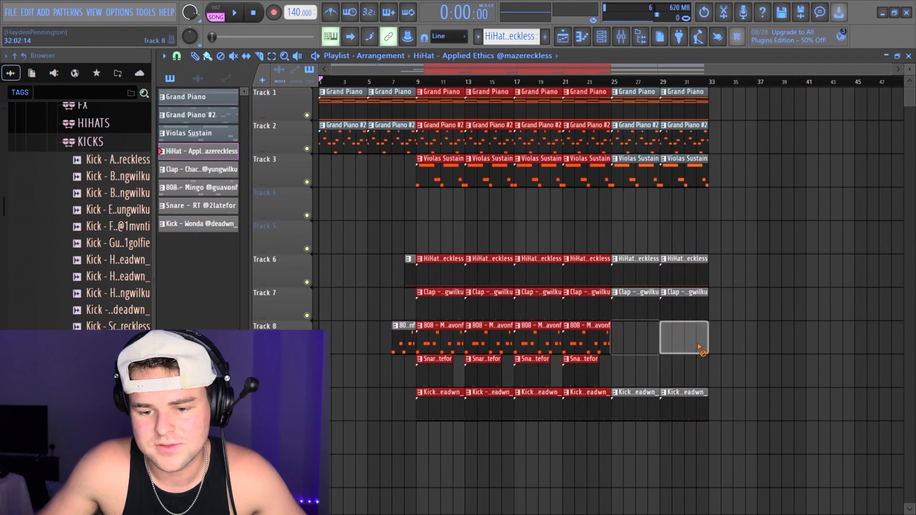
right_click(685, 336)
right_click(640, 282)
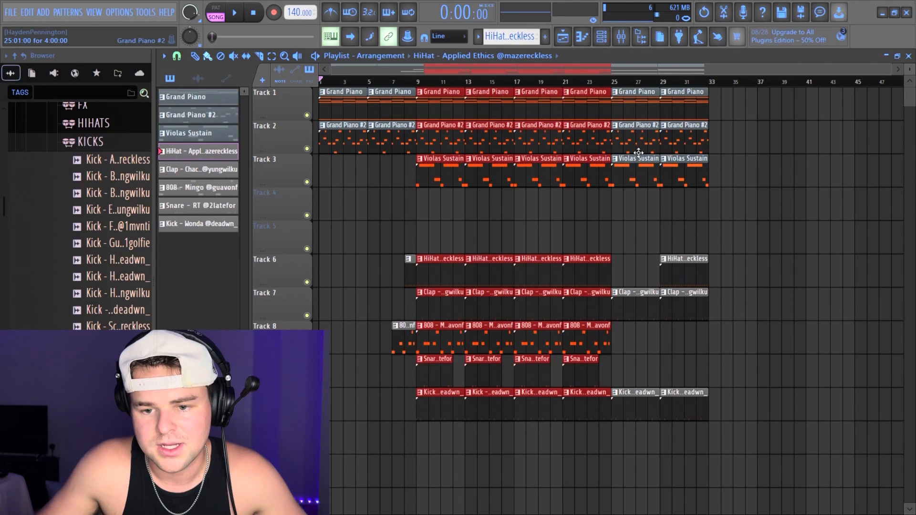
right_click(639, 91)
right_click(687, 95)
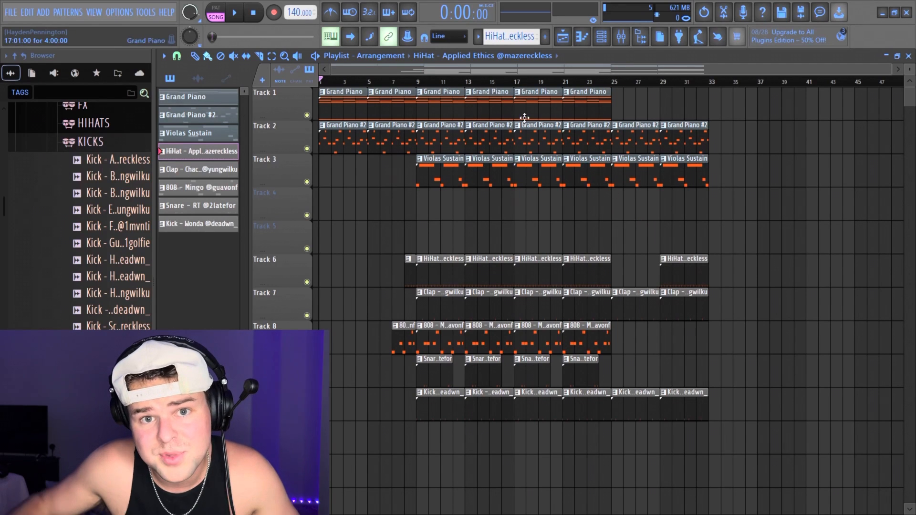
Select the whole 32-bar arrangement and duplicate it to start at bar 33.
key(ctrl+a)
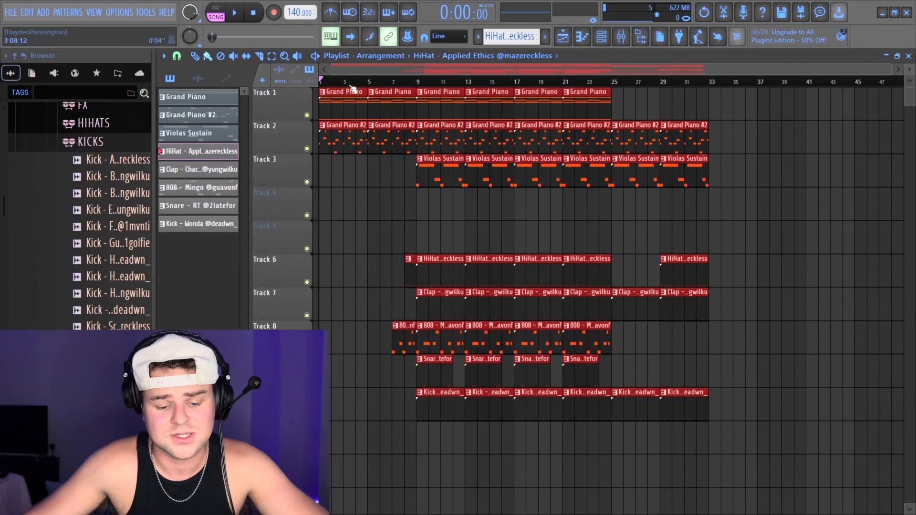
key(ctrl+b)
scroll(643, 191, down, 2)
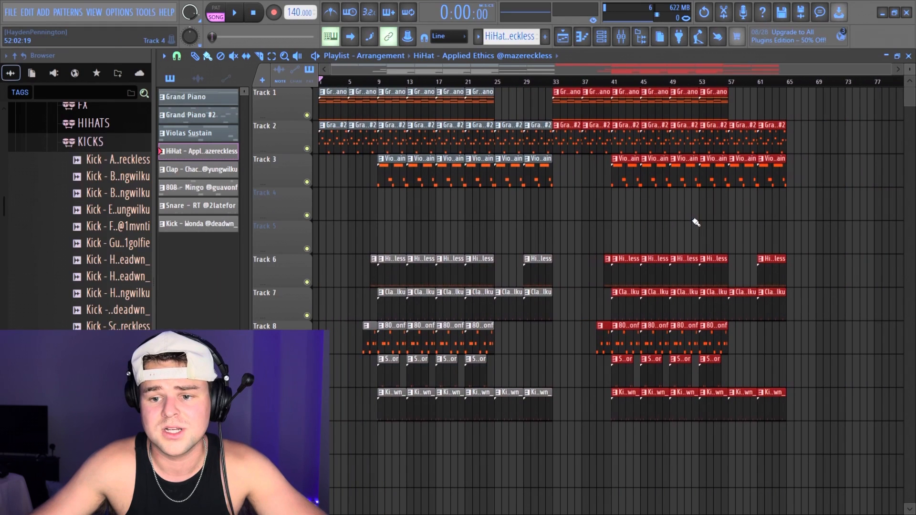
key(ctrl+b)
key(ctrl+b)
key(ctrl+b)
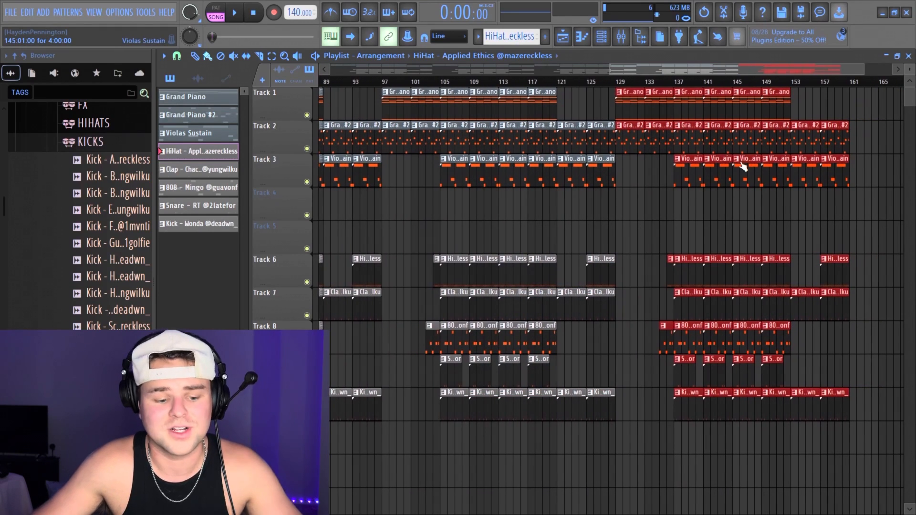
key(Delete)
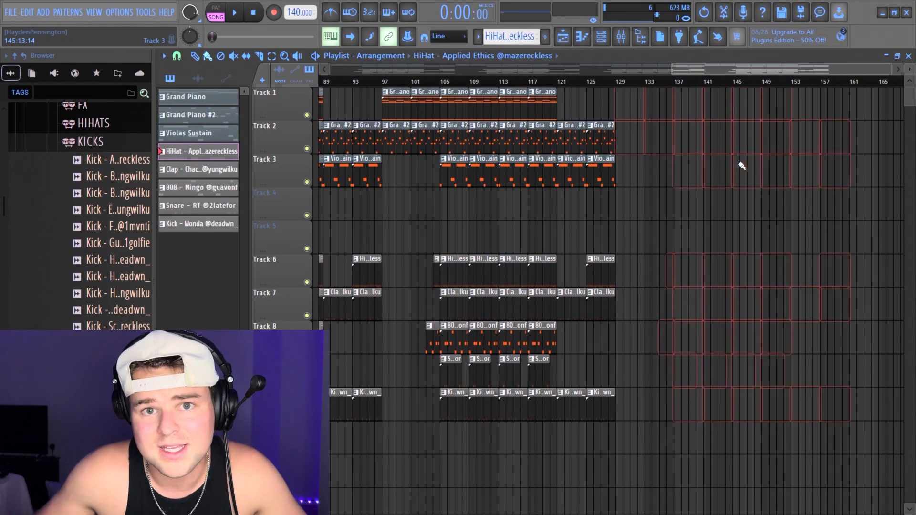
scroll(722, 204, down, 3)
drag(879, 441, 568, 5)
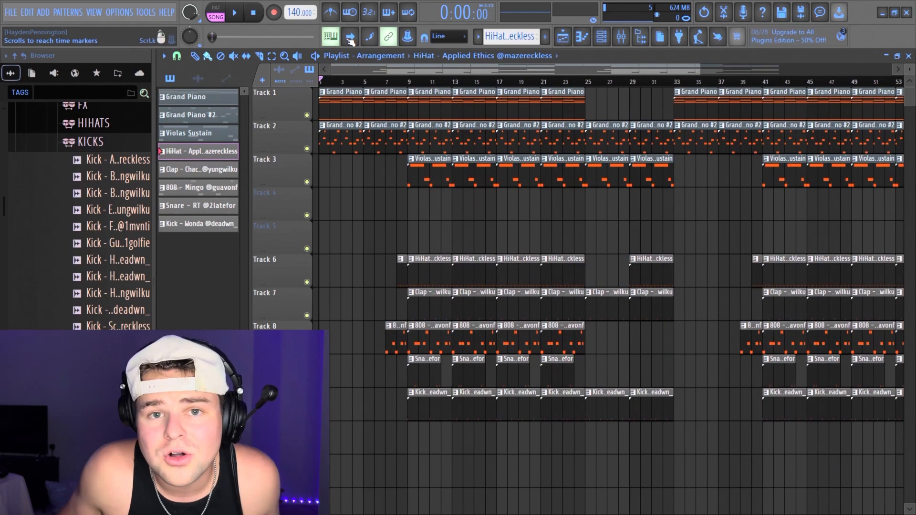
scroll(368, 193, up, 3)
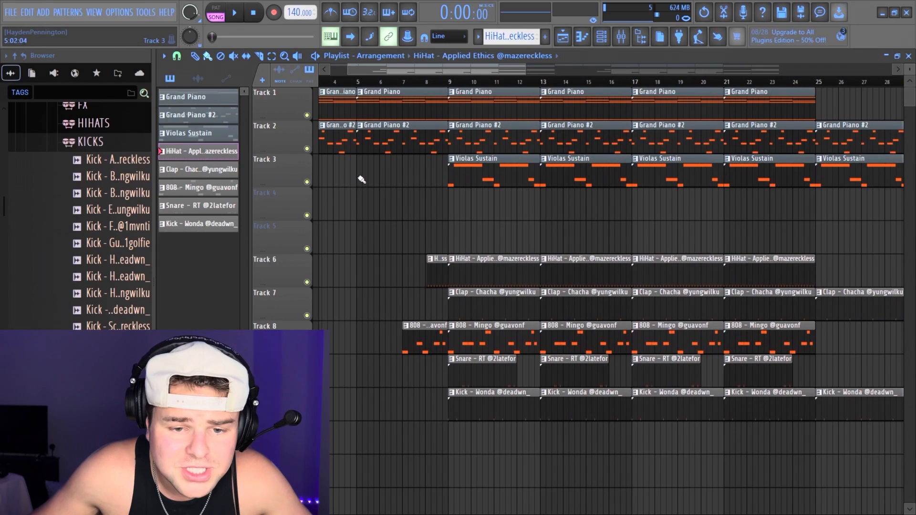
drag(340, 177, 393, 194)
right_click(392, 186)
right_click(369, 184)
right_click(347, 182)
scroll(359, 196, down, 4)
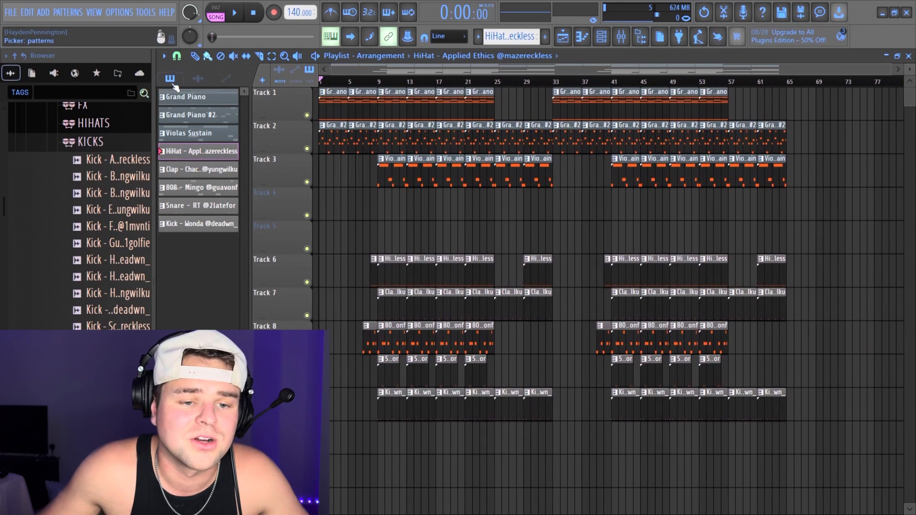
Show the audio clips in the playlist picker, search the browser for "riser" and audition the BNYX RISER 2 sample.
click(182, 77)
click(91, 141)
click(84, 93)
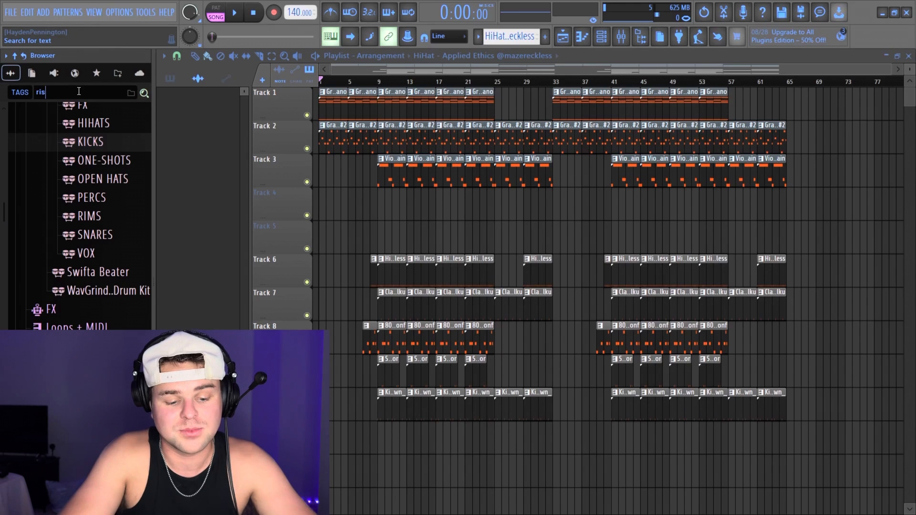
click(94, 289)
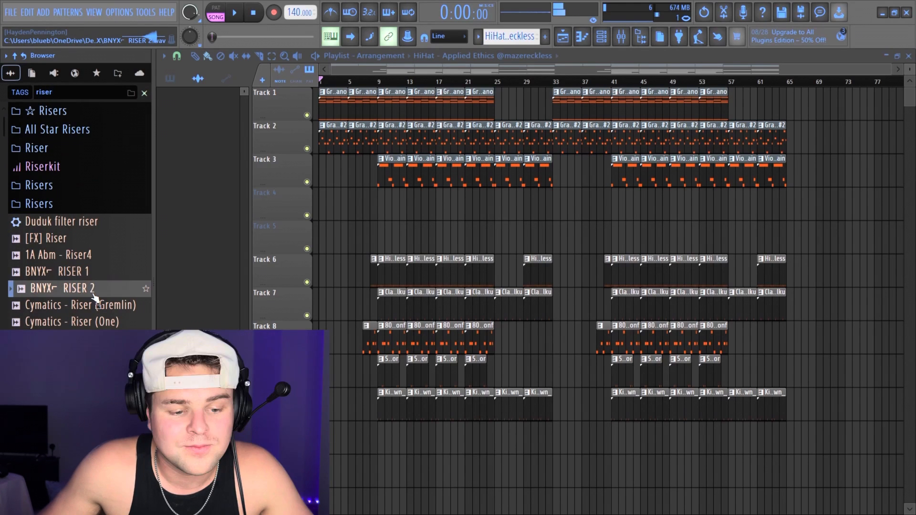
Add the FX - Riser sample to Track 4 and position the clip so it ends at the start of bar 9.
scroll(88, 147, down, 5)
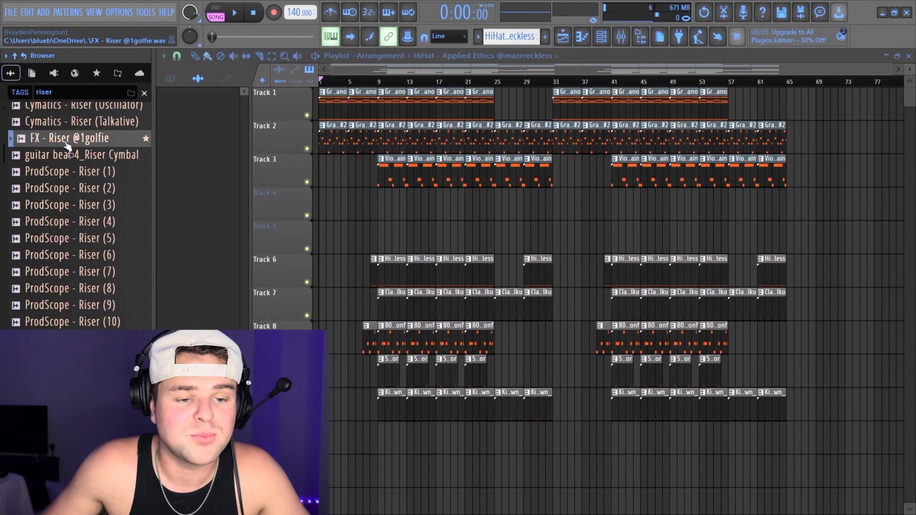
drag(67, 145, 161, 148)
drag(292, 182, 364, 219)
scroll(374, 239, up, 5)
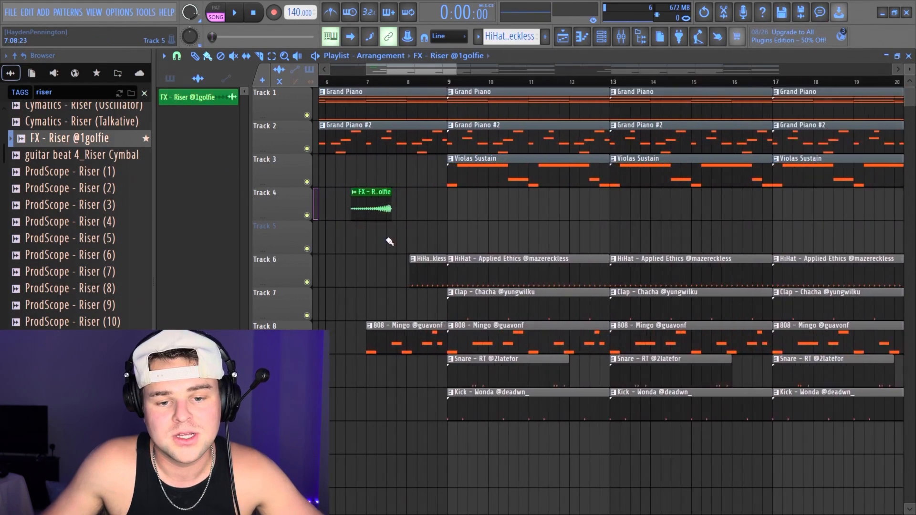
scroll(375, 243, down, 5)
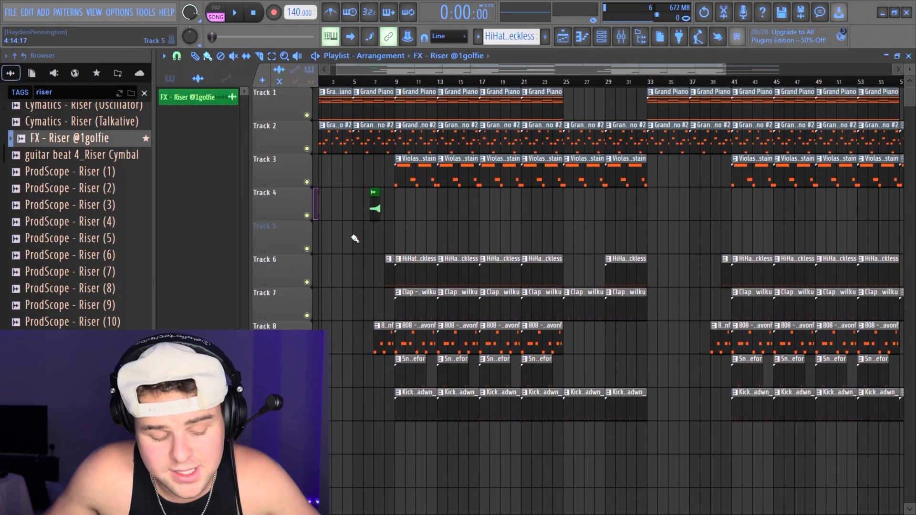
scroll(355, 239, up, 8)
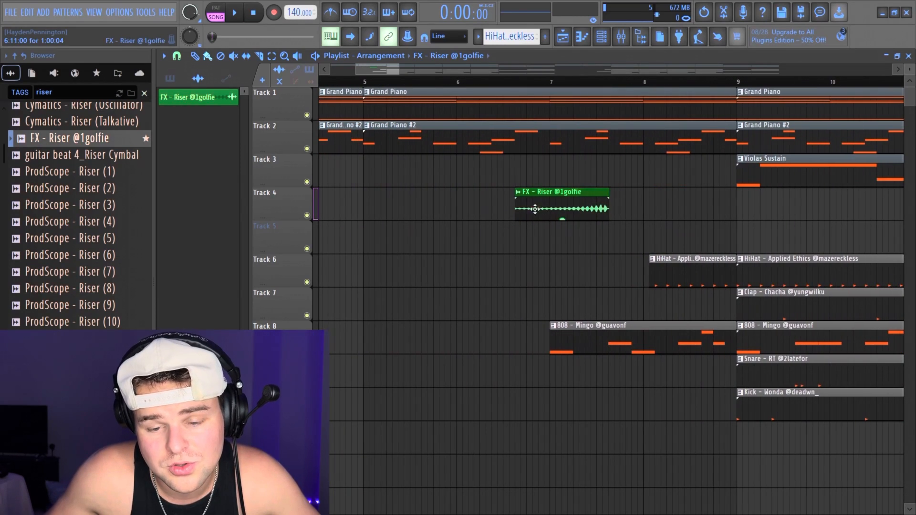
drag(571, 205, 678, 209)
Play the arrangement from the beginning to check how its sections flow.
scroll(443, 246, down, 8)
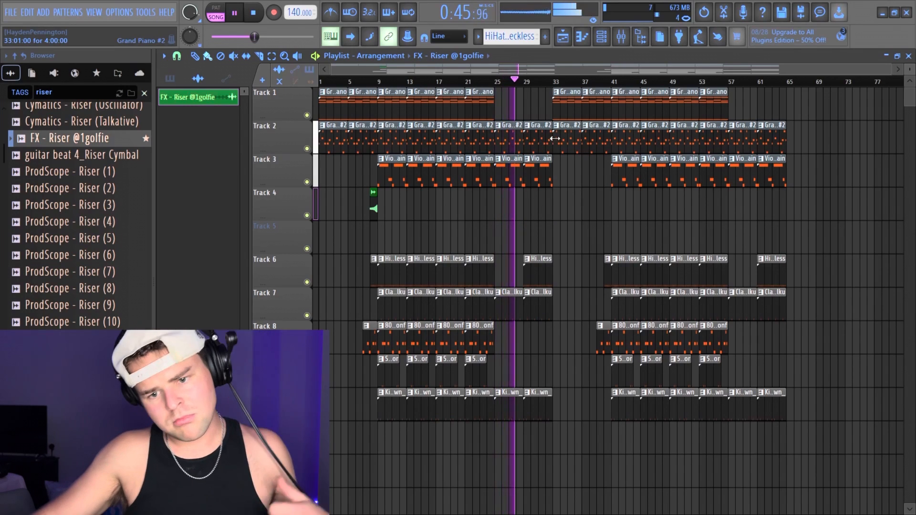
ctrl+scroll(537, 241, up, 2)
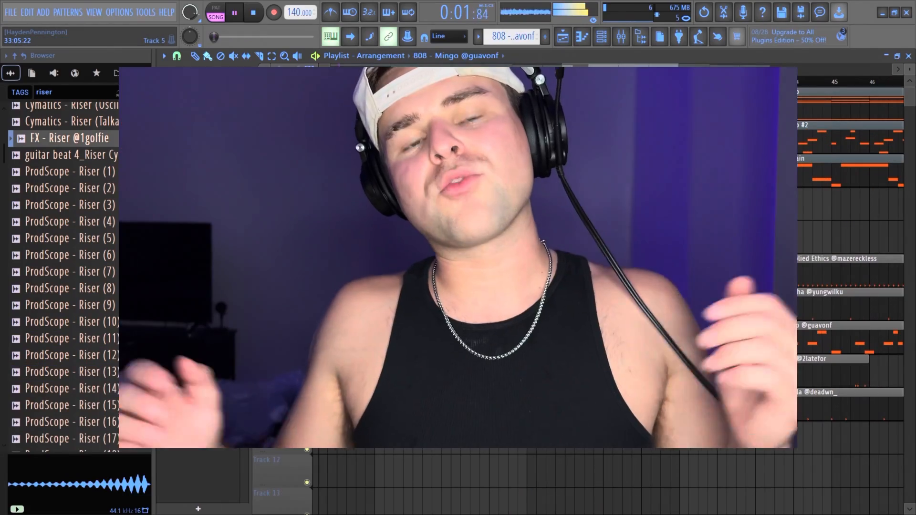
key(space)
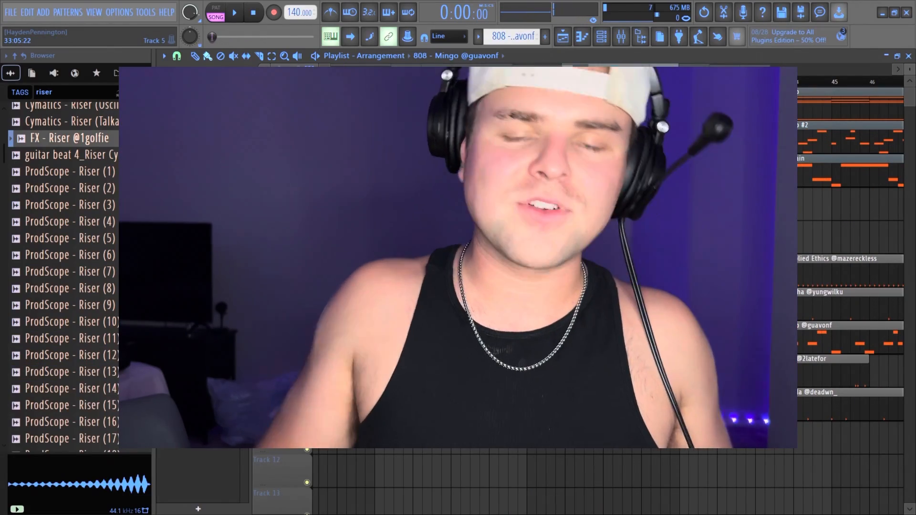